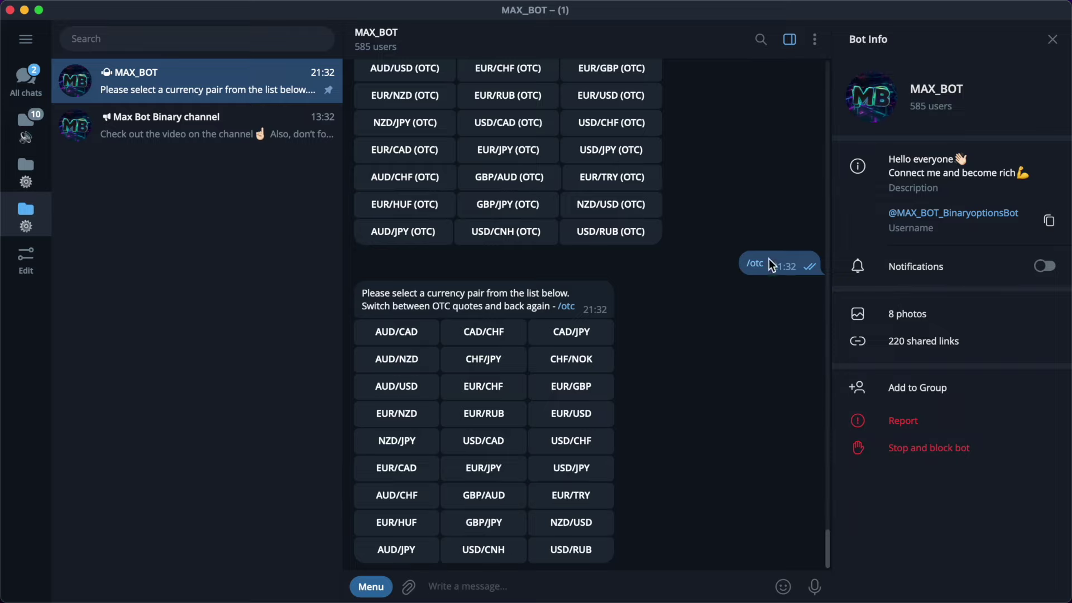
Switch from the MAX_BOT chat to the Pocket Option EUR/USD trading page
key(ctrl+Left)
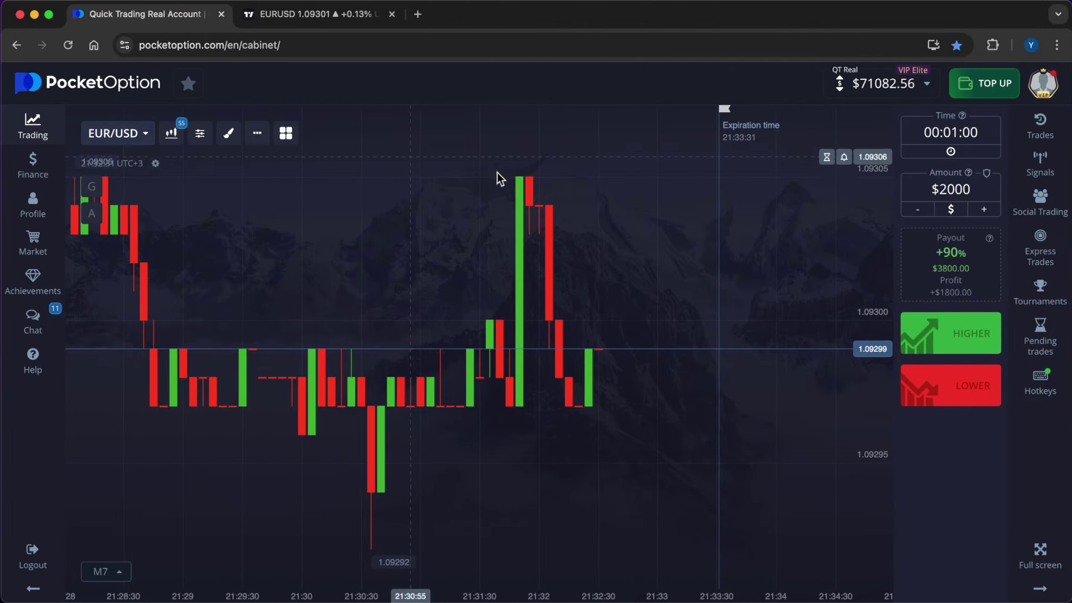
Set the Pocket Option trade to an M3 (00:03:00) expiry and a $200 amount
click(951, 133)
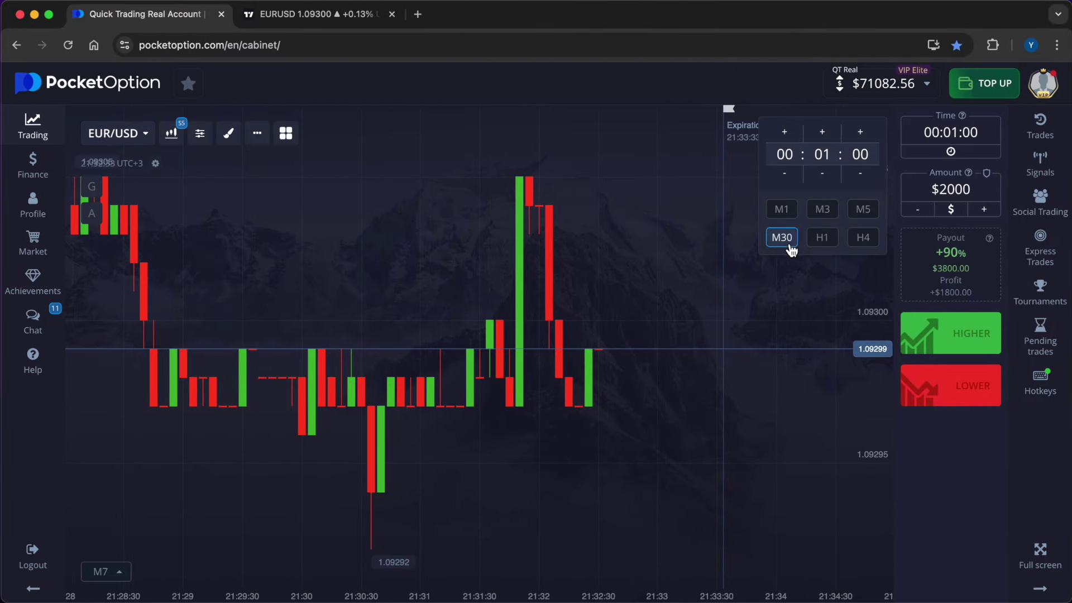
click(829, 212)
drag(984, 189, 955, 190)
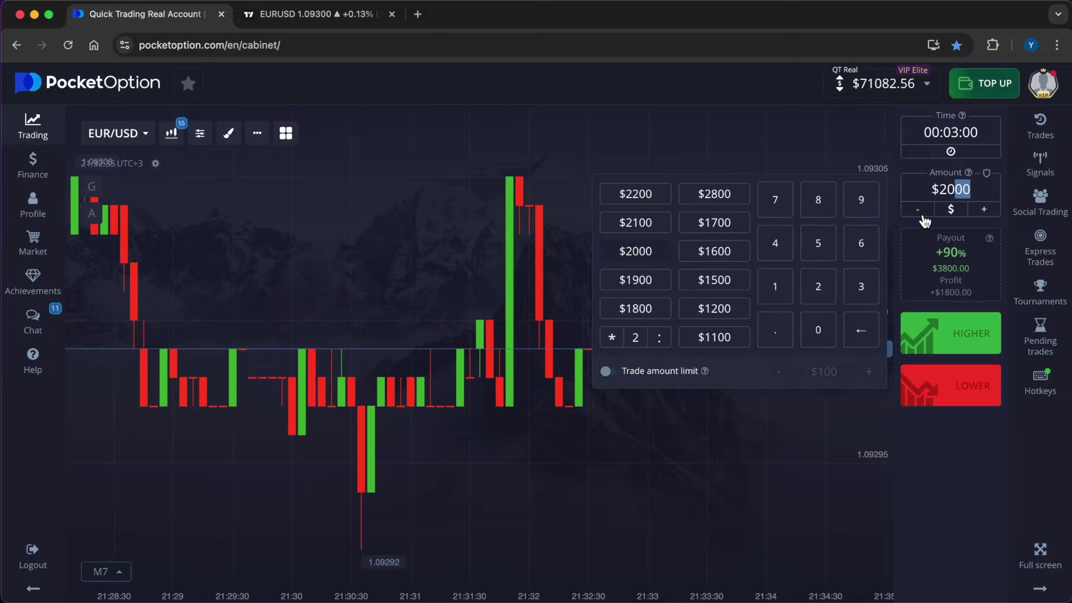
key(BackSpace)
text(0)
click(926, 521)
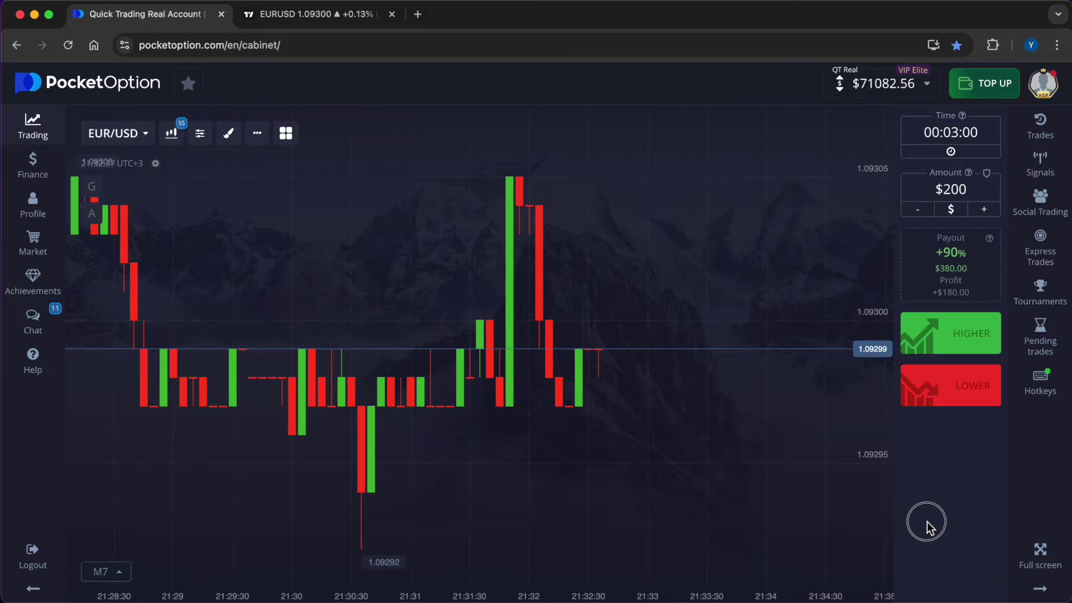
Request MAX_BOT's 3-minute EUR/USD signal (LOWER) and return to Pocket Option
key(ctrl+Right)
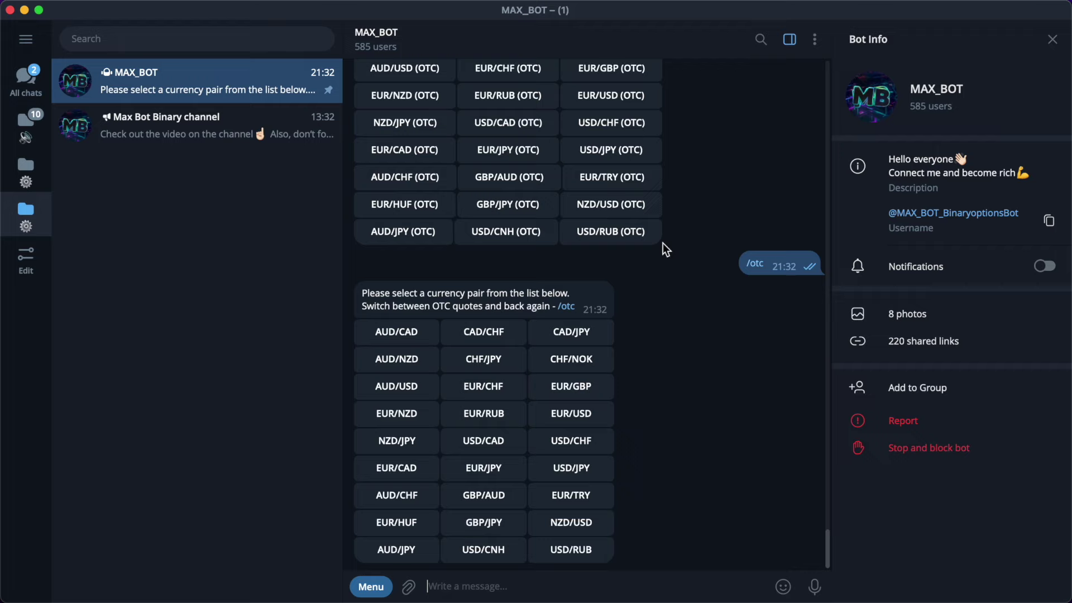
click(577, 416)
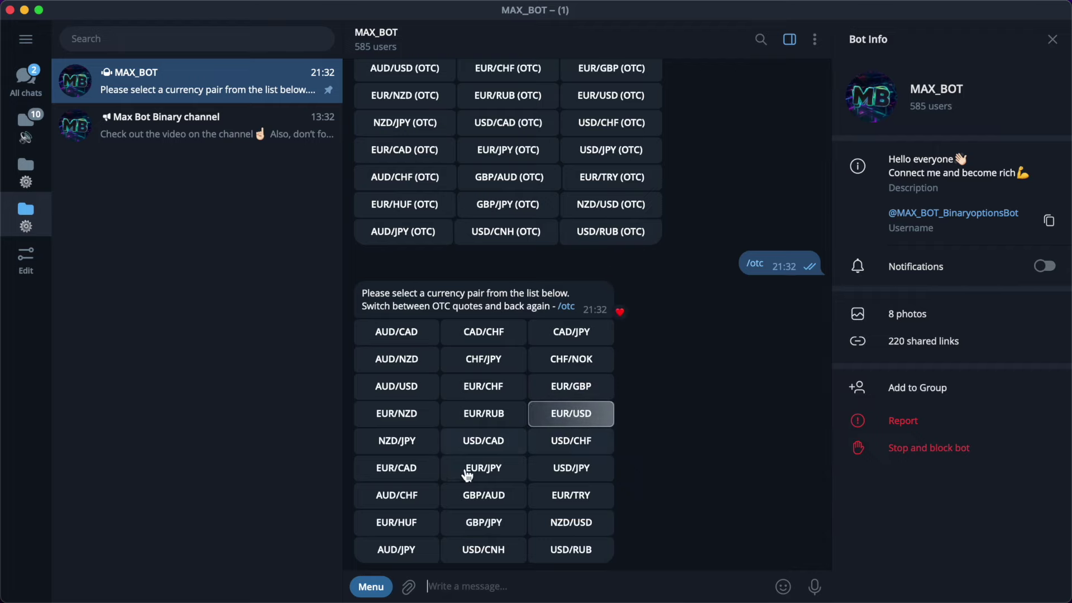
click(429, 526)
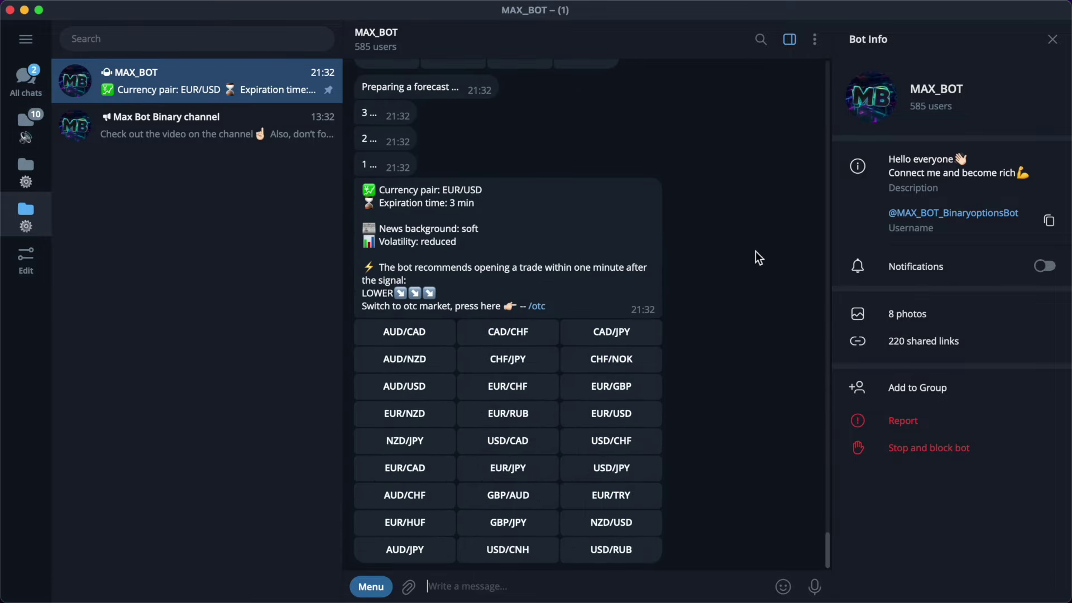
key(super+Tab)
Place a $200 LOWER trade on EUR/USD, recheck the bot's signal, then come back
click(927, 385)
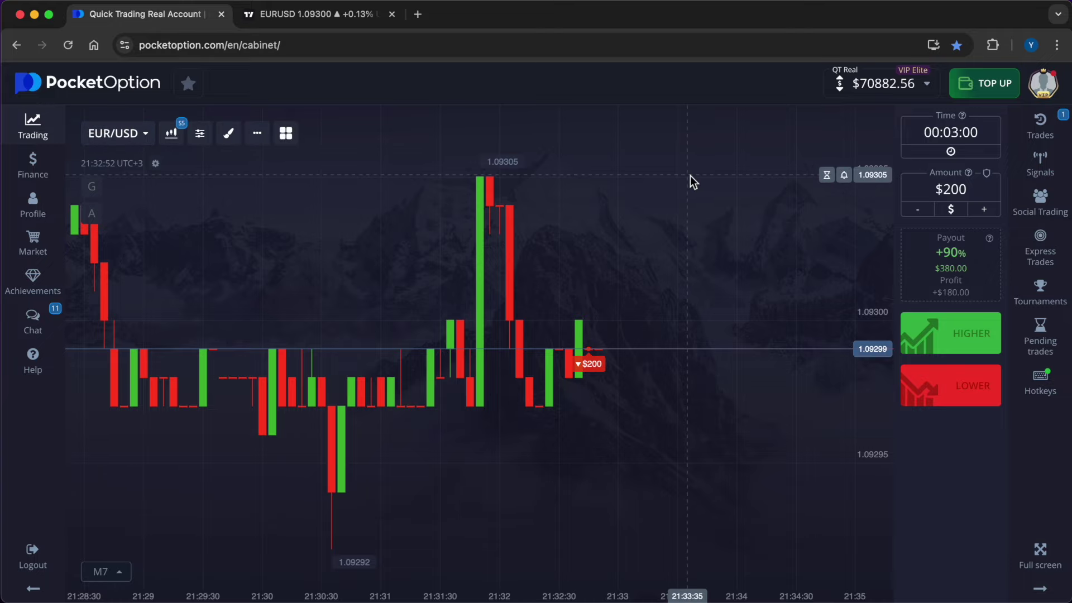
key(ctrl+Right)
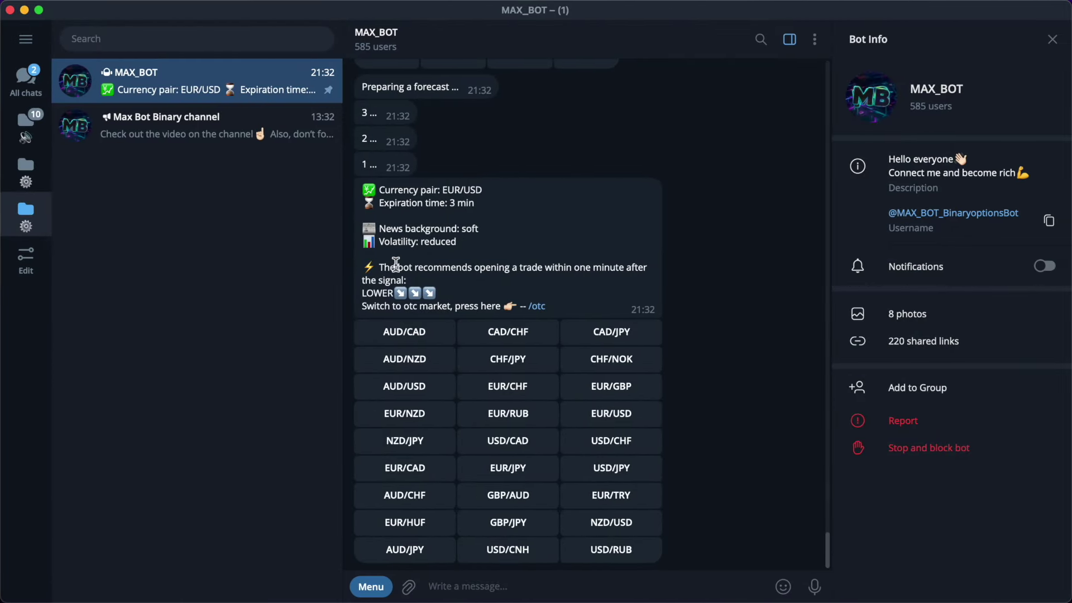
key(ctrl+Left)
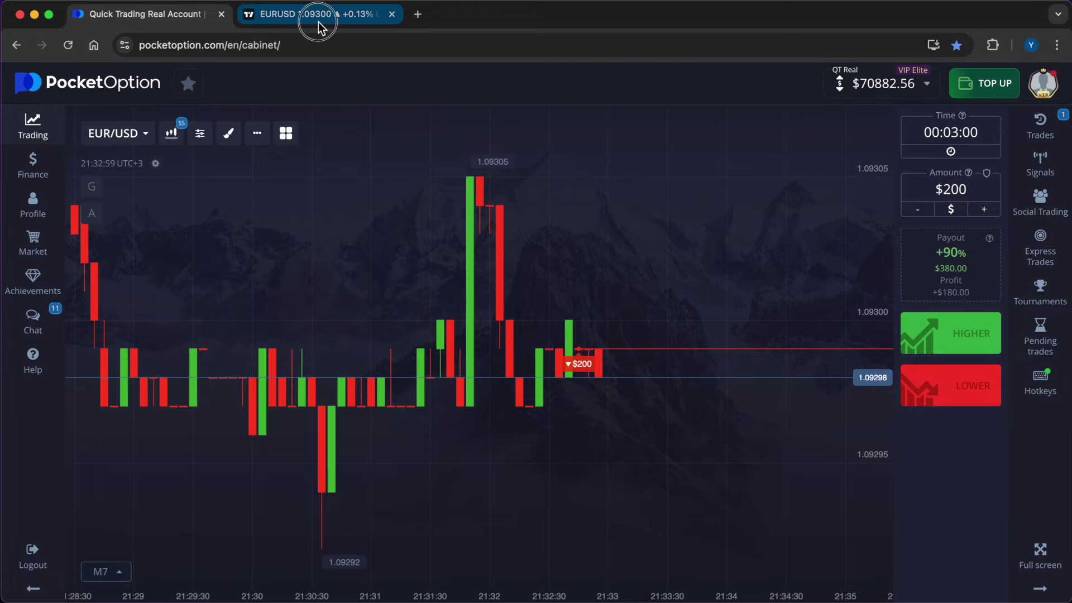
Capture the TradingView EUR/USD chart for annotation with red as the drawing colour
click(318, 21)
key(super+shift+9)
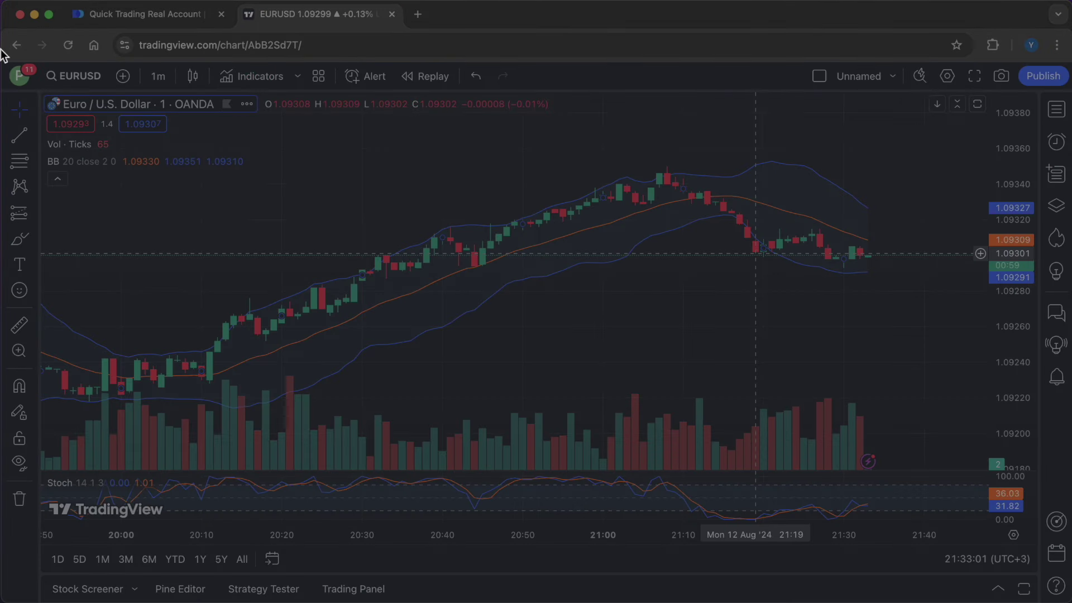
drag(31, 53, 976, 559)
click(988, 527)
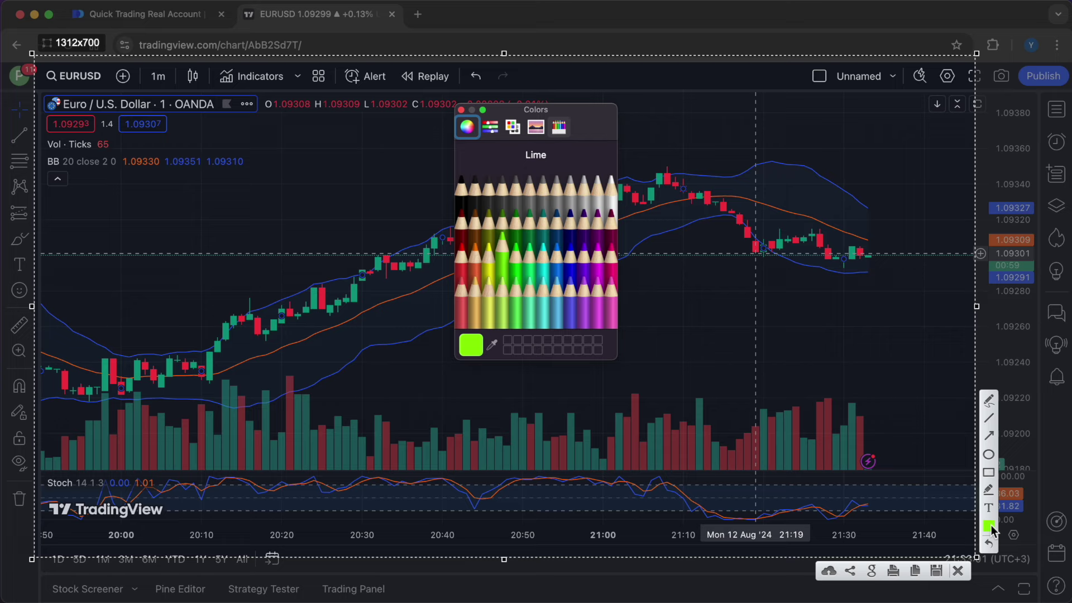
click(468, 258)
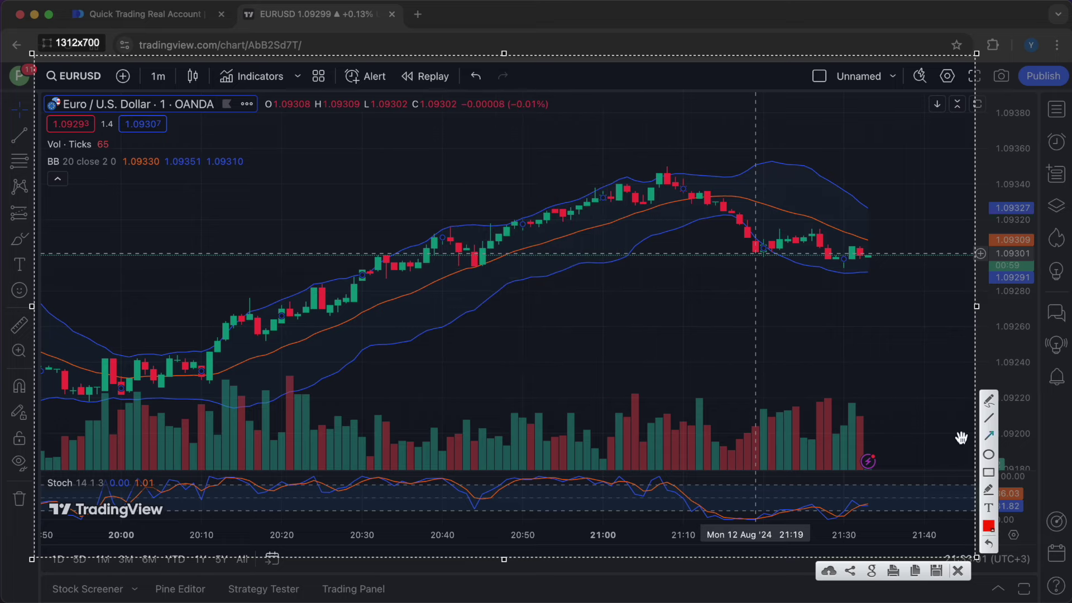
Draw red arrows over the volume bars and along the trend, and box the peak and recent low
mouse_move(827, 366)
mouse_down()
mouse_move(826, 382)
mouse_move(861, 399)
mouse_up()
drag(748, 378, 748, 411)
drag(685, 369, 644, 390)
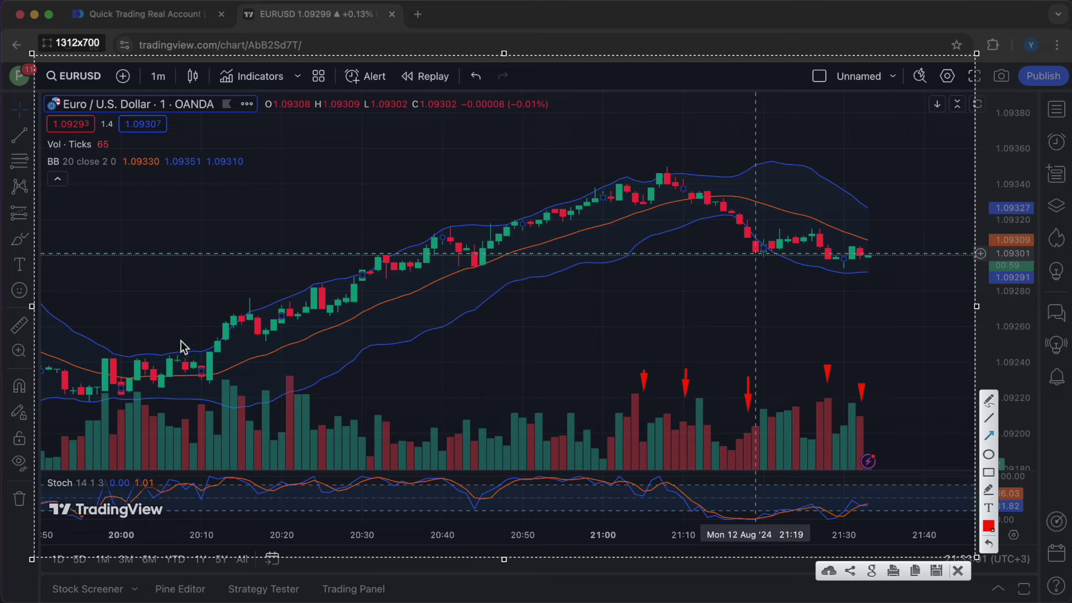
drag(83, 346, 375, 205)
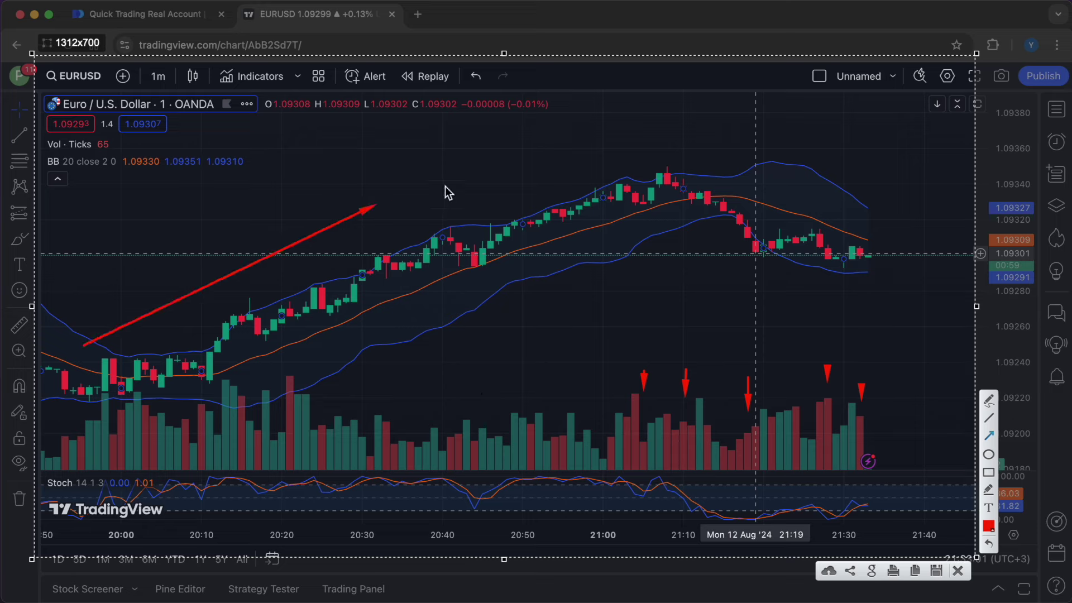
drag(441, 191, 632, 127)
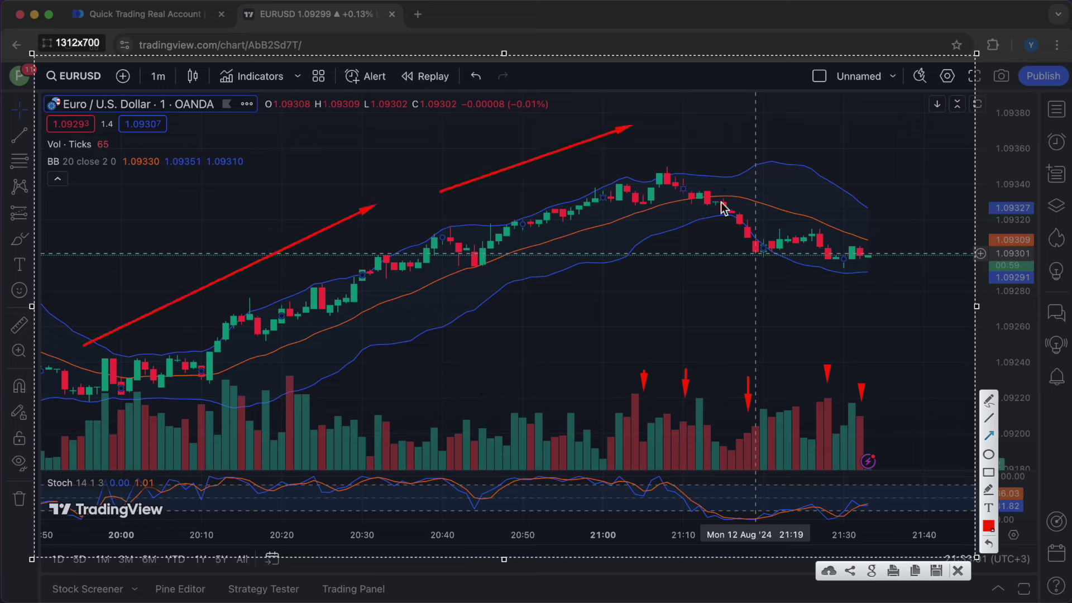
mouse_move(701, 143)
mouse_down()
mouse_move(765, 202)
mouse_move(907, 215)
mouse_up()
drag(921, 214, 961, 246)
drag(615, 158, 728, 166)
drag(760, 263, 882, 268)
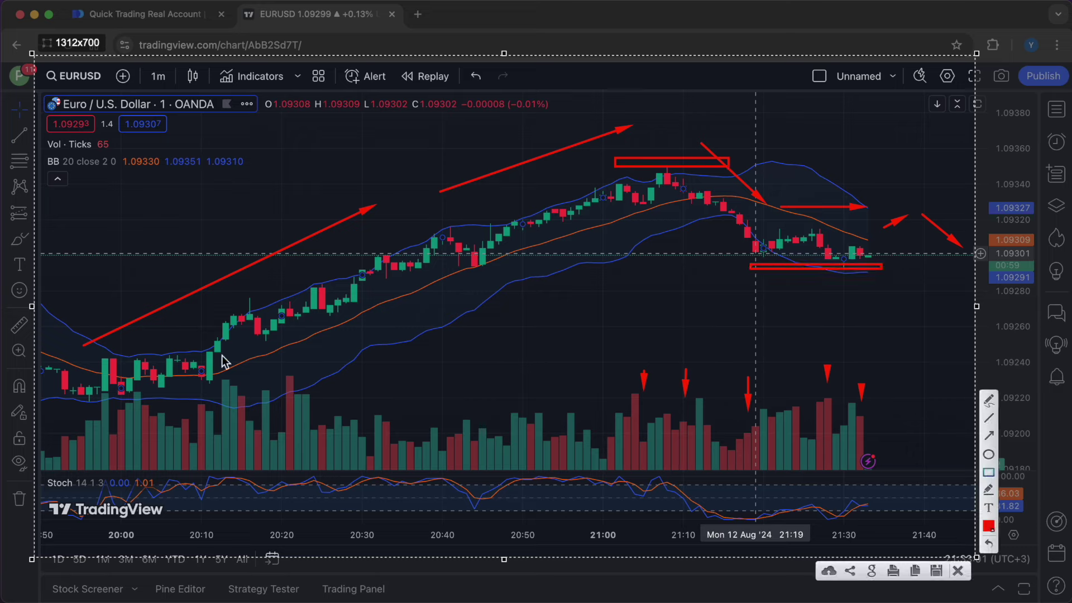
Box the rally's starting low, a pullback low, a support level and a level below the peak
drag(69, 401, 187, 412)
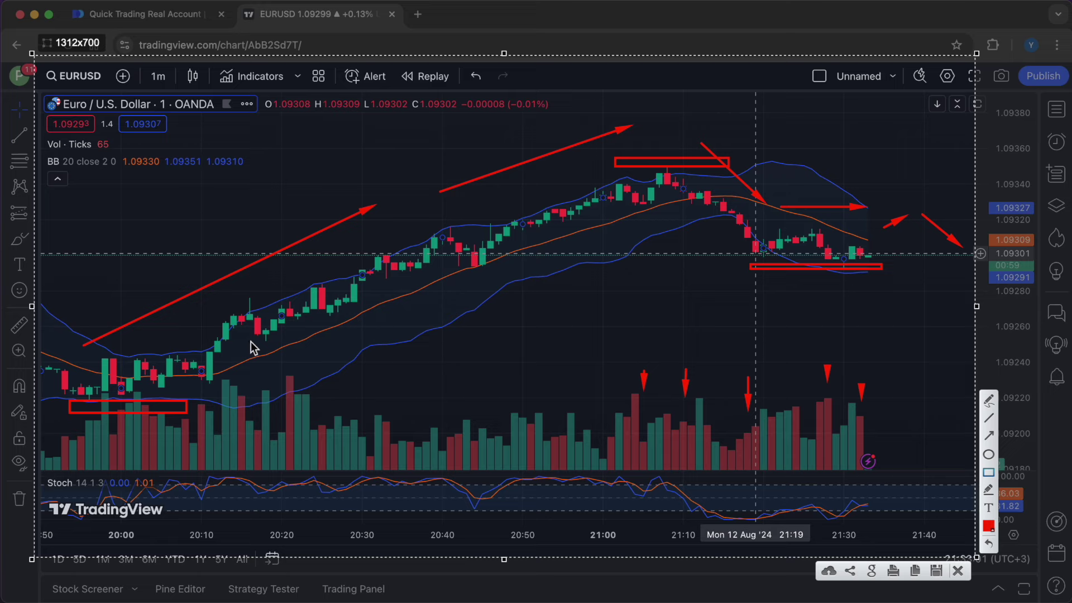
drag(250, 340, 295, 341)
drag(442, 270, 529, 275)
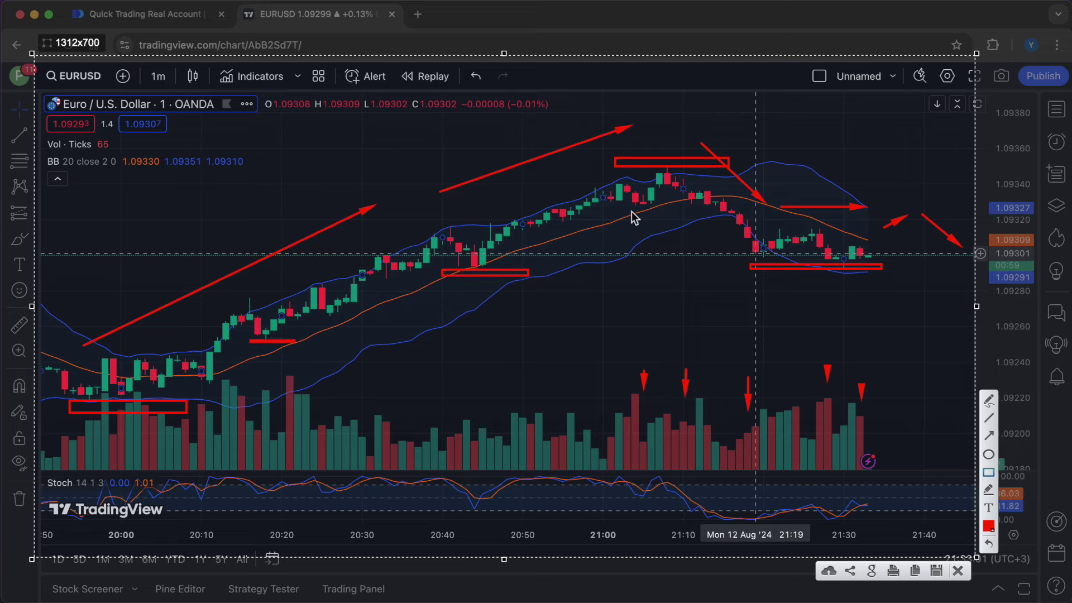
drag(615, 207, 696, 216)
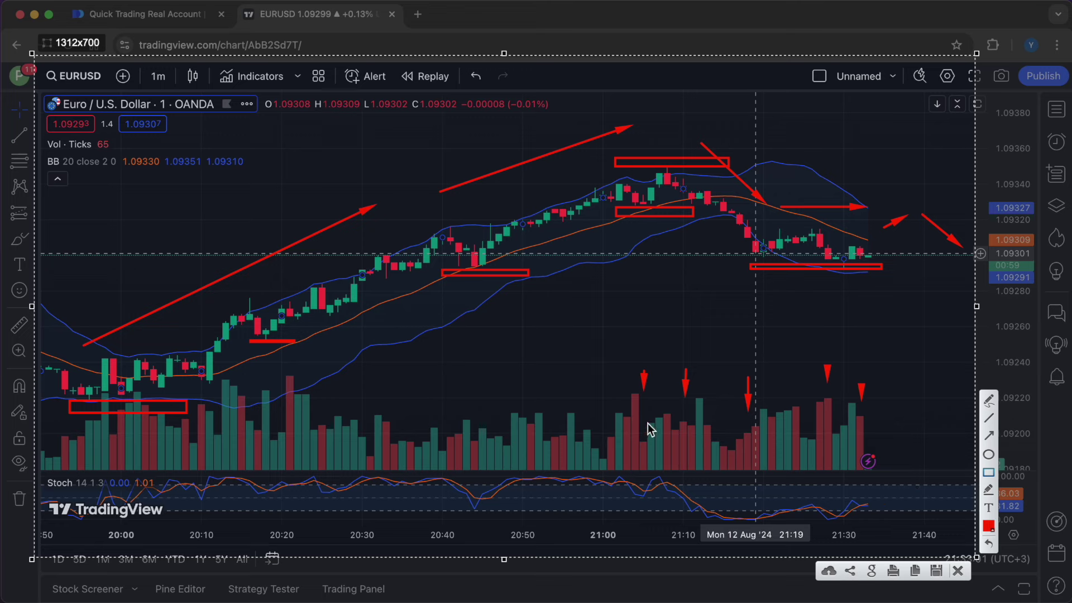
Box the recent tall volume bar clusters and draw an arrow across the latest volume bars
mouse_move(615, 402)
mouse_down()
mouse_move(766, 464)
mouse_move(769, 479)
mouse_up()
drag(813, 400, 838, 466)
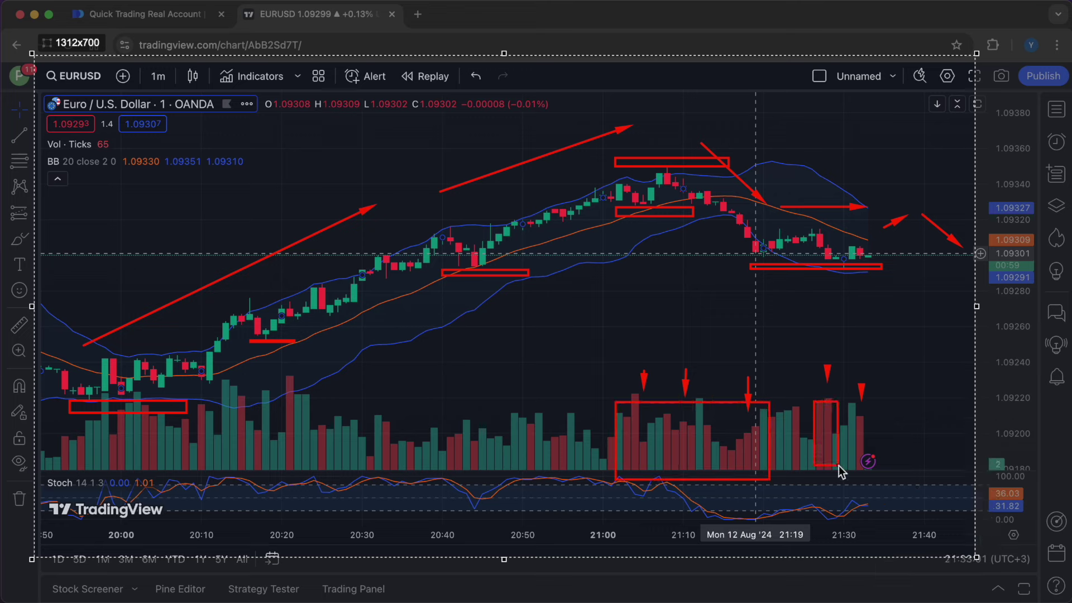
drag(852, 423, 874, 466)
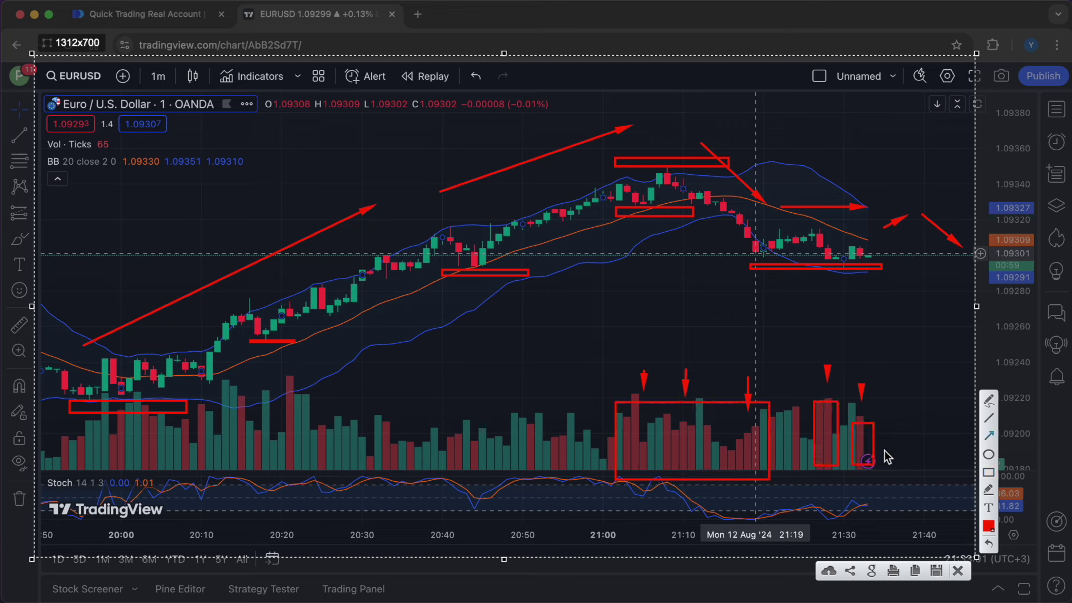
drag(659, 408, 899, 439)
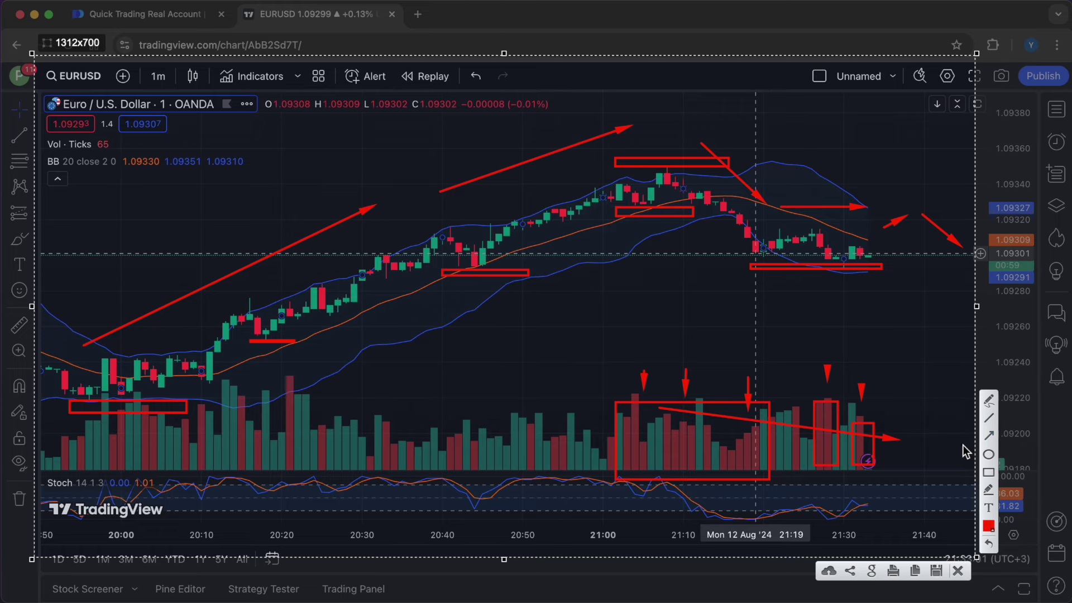
Discard the annotated chart capture and return to the Pocket Option trading tab
key(Escape)
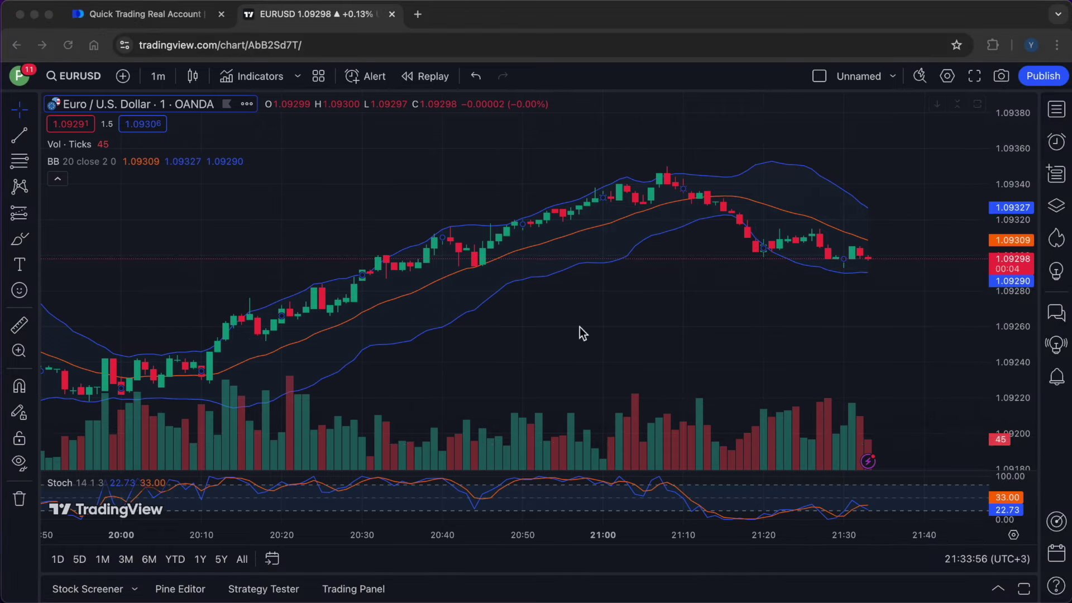
key(ctrl+shift+Tab)
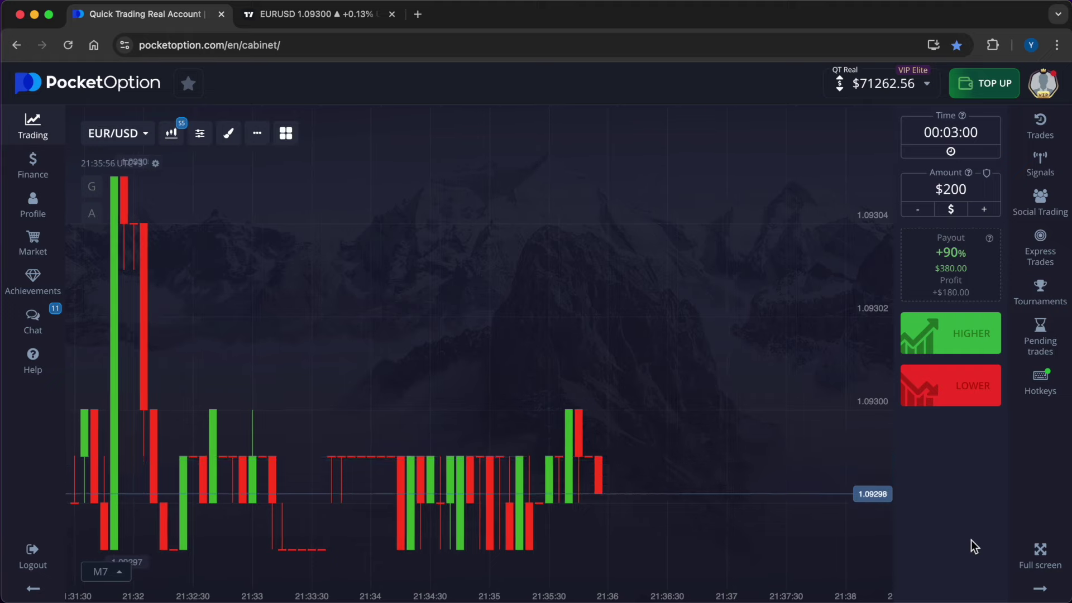
Switch the asset to CHF/JPY with a 00:02:00 expiry and raise the amount to $600
key(super+Tab)
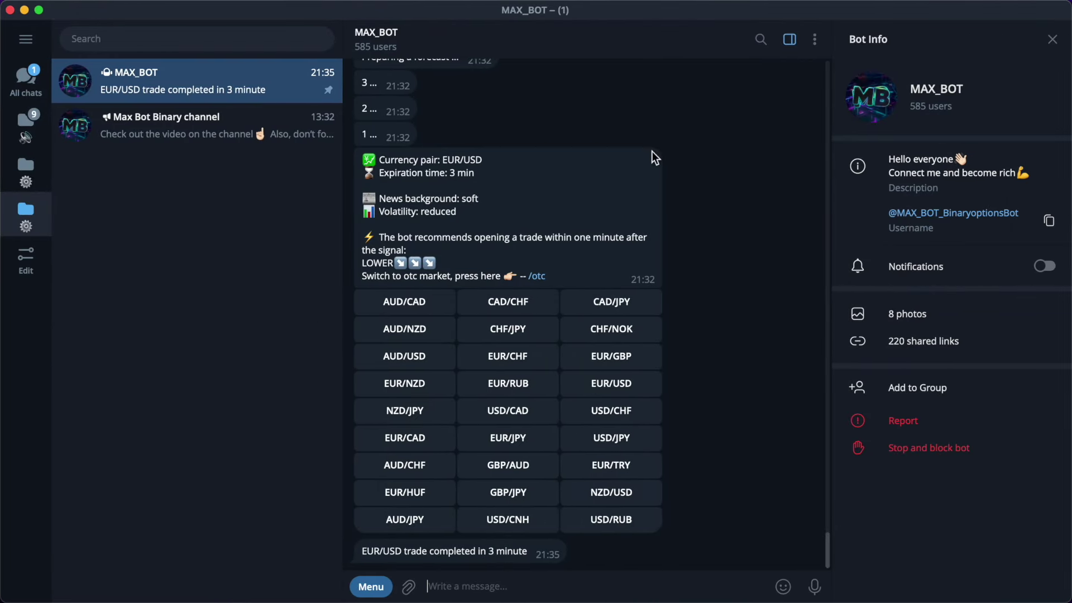
key(super+Tab)
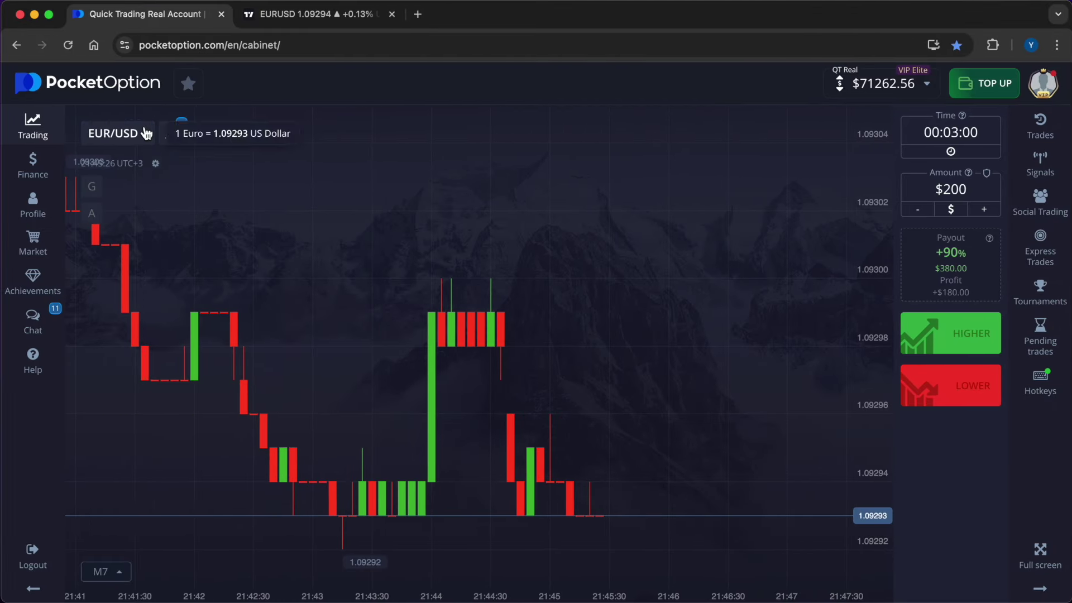
click(142, 133)
scroll(402, 382, down, 10)
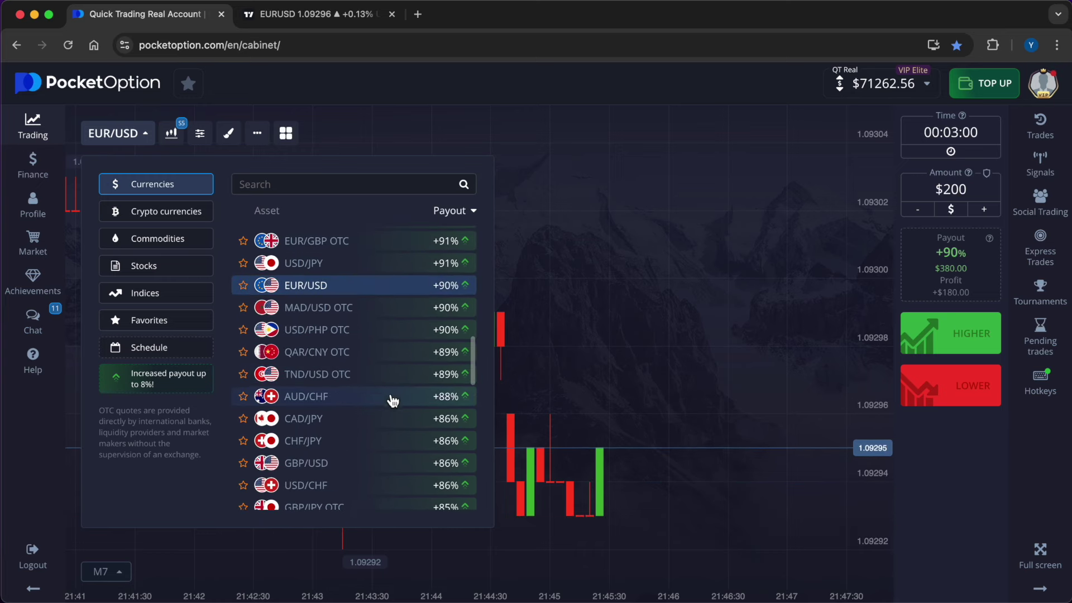
scroll(379, 431, up, 2)
click(366, 475)
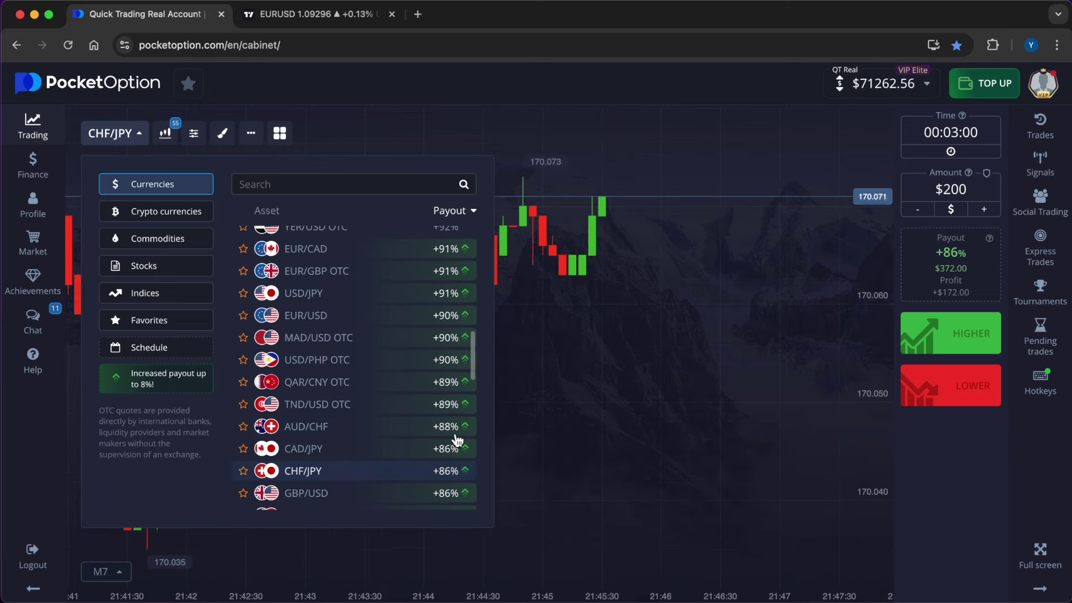
click(969, 134)
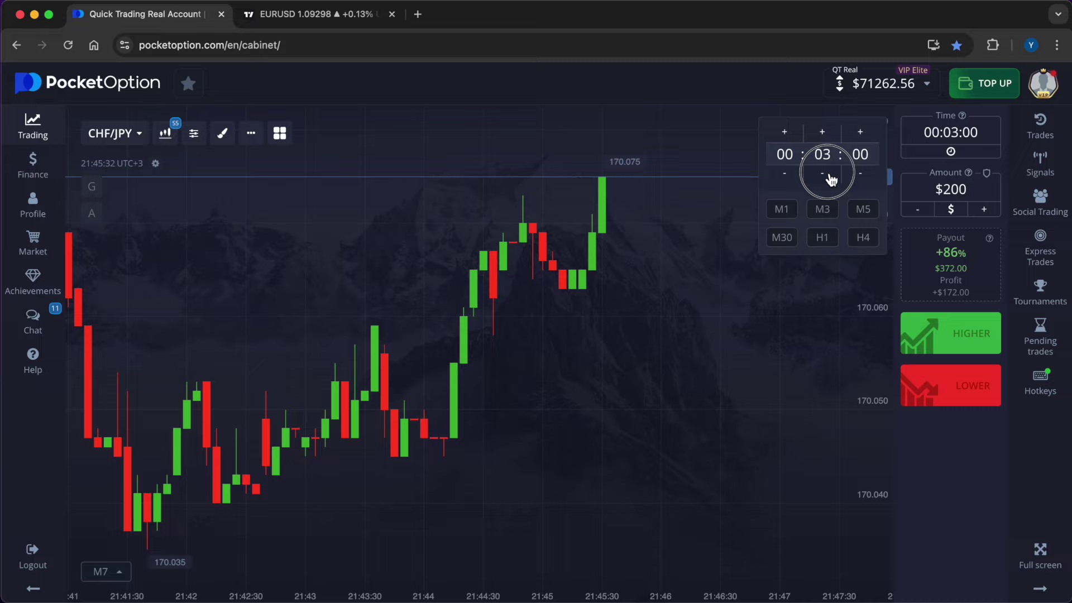
click(823, 174)
click(986, 210)
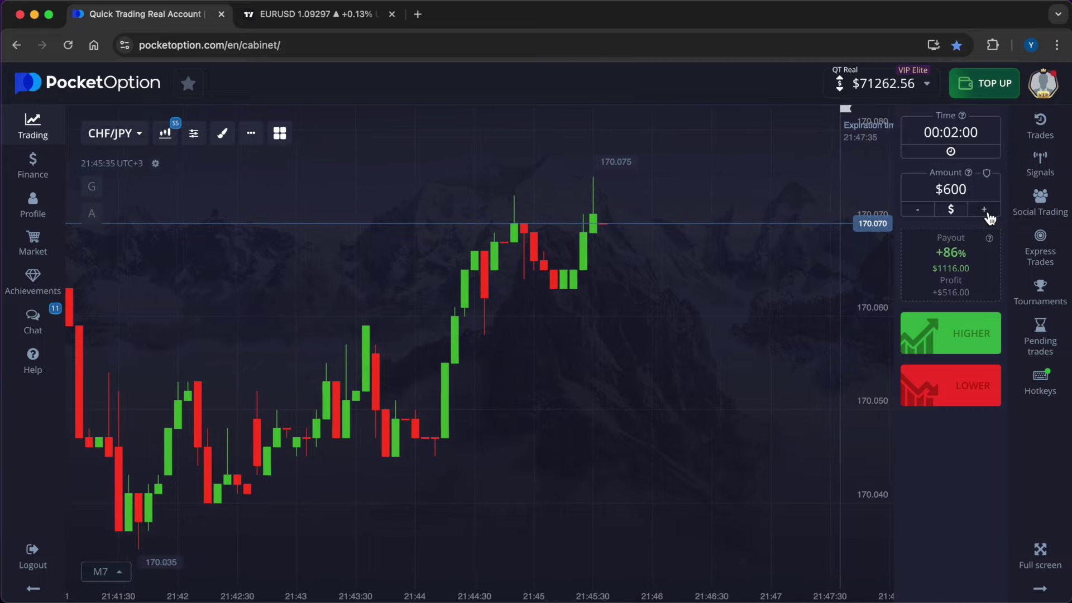
Get MAX_BOT's 2-minute CHF/JPY signal and place a $600 HIGHER trade following it
key(ctrl+Right)
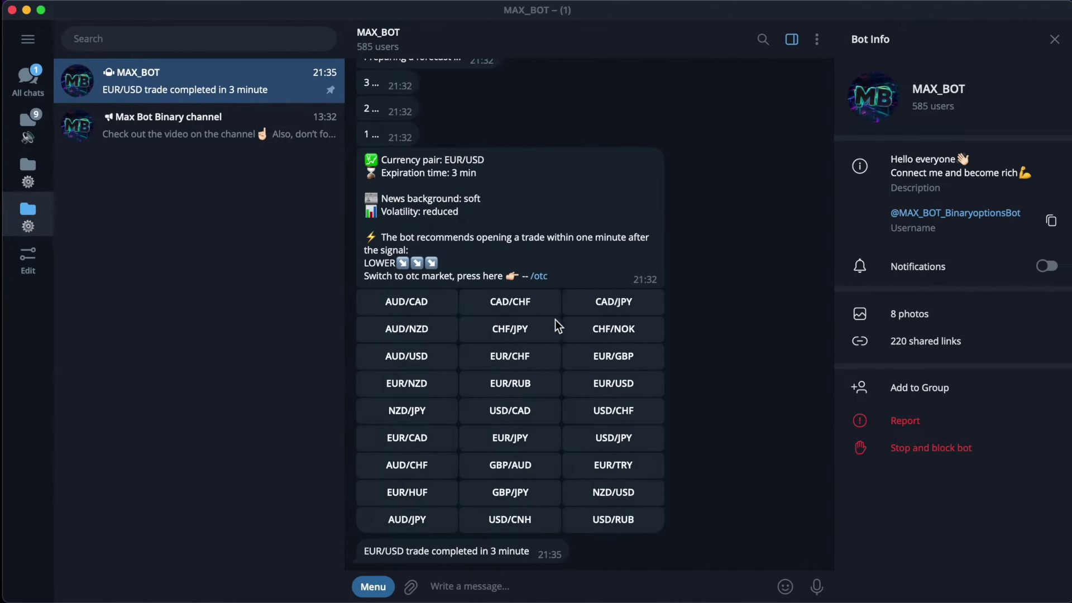
click(537, 335)
click(386, 549)
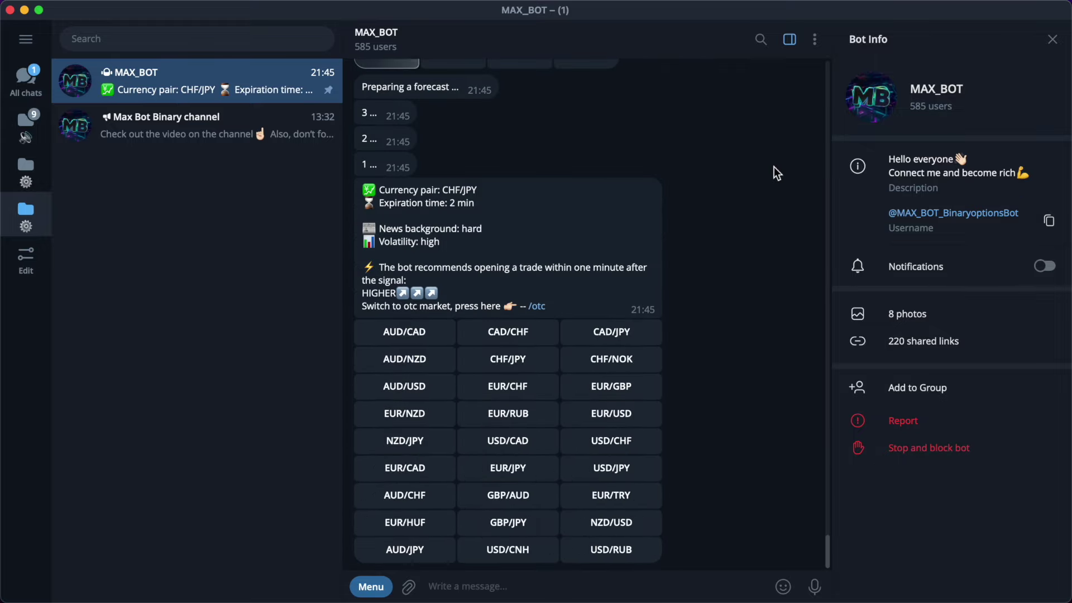
key(ctrl+Left)
click(929, 329)
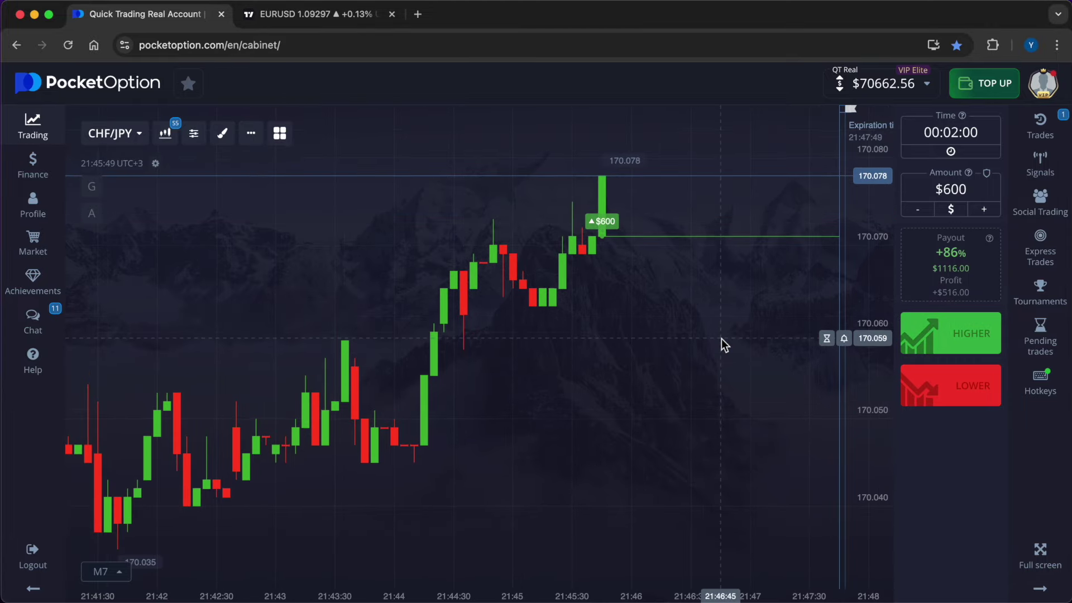
Copy the CHF/JPY pair name from the bot's signal and return to the running trade
key(ctrl+Right)
drag(442, 189, 477, 191)
key(ctrl+c)
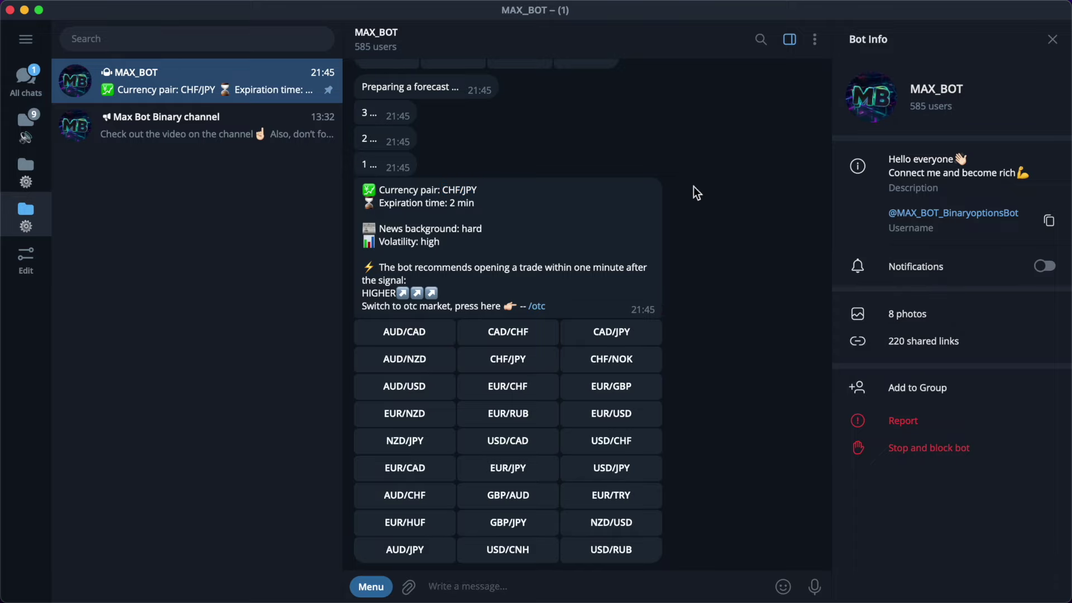
key(ctrl+Left)
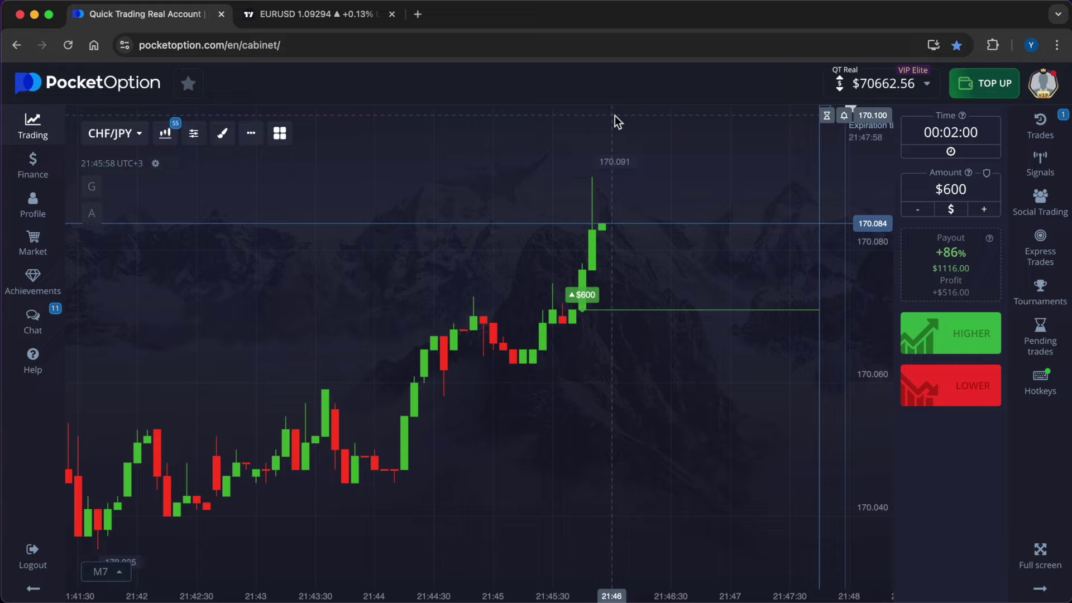
Load the CHFJPY chart in TradingView by searching the pasted pair, then select it for capture
click(301, 15)
click(133, 106)
key(ctrl+v)
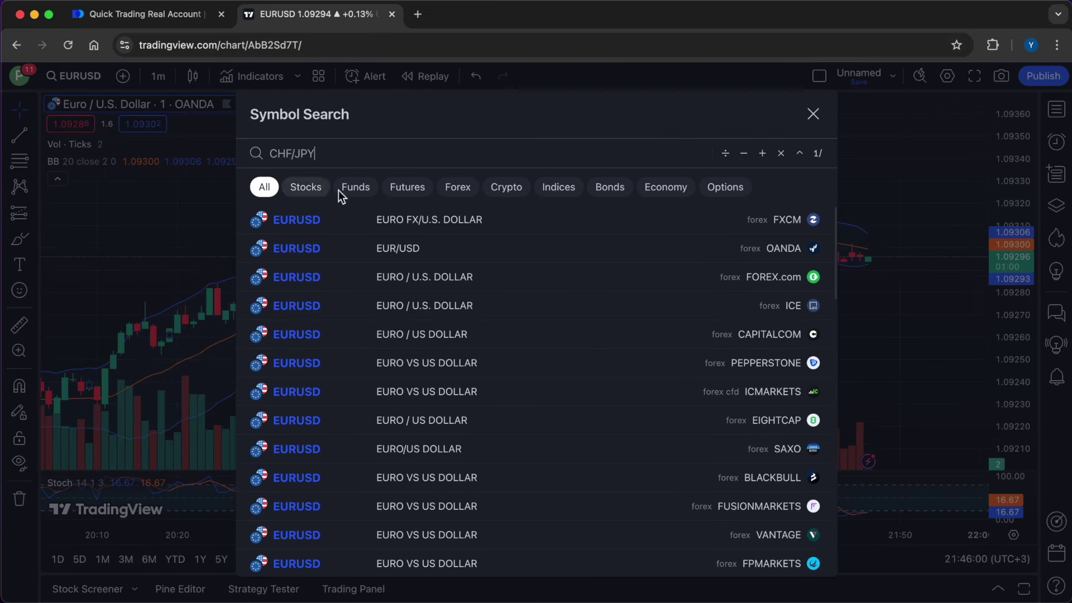
key(BackSpace)
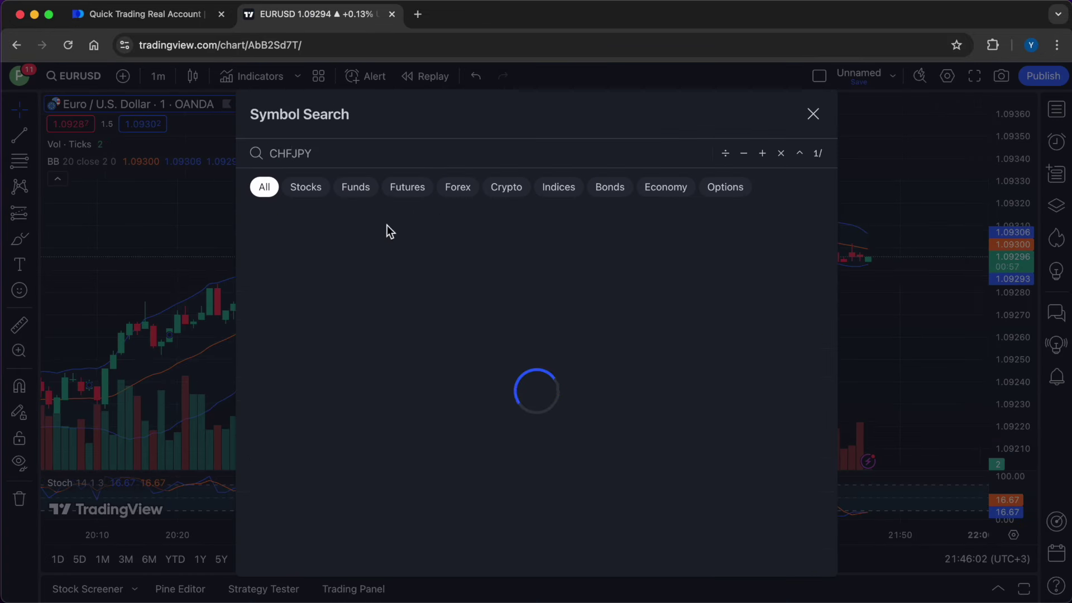
key(Return)
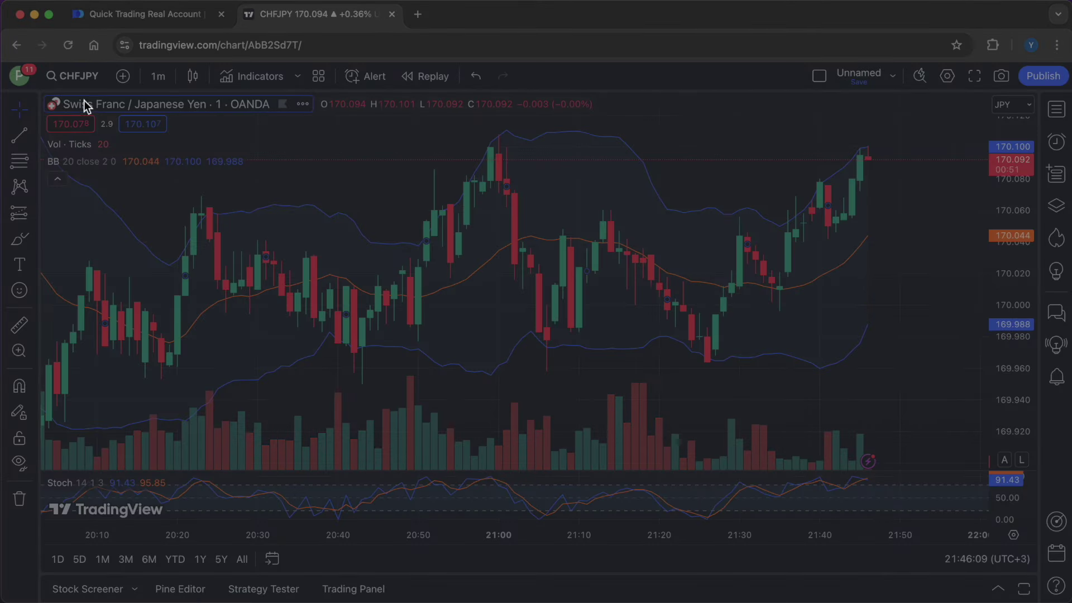
drag(43, 66, 986, 536)
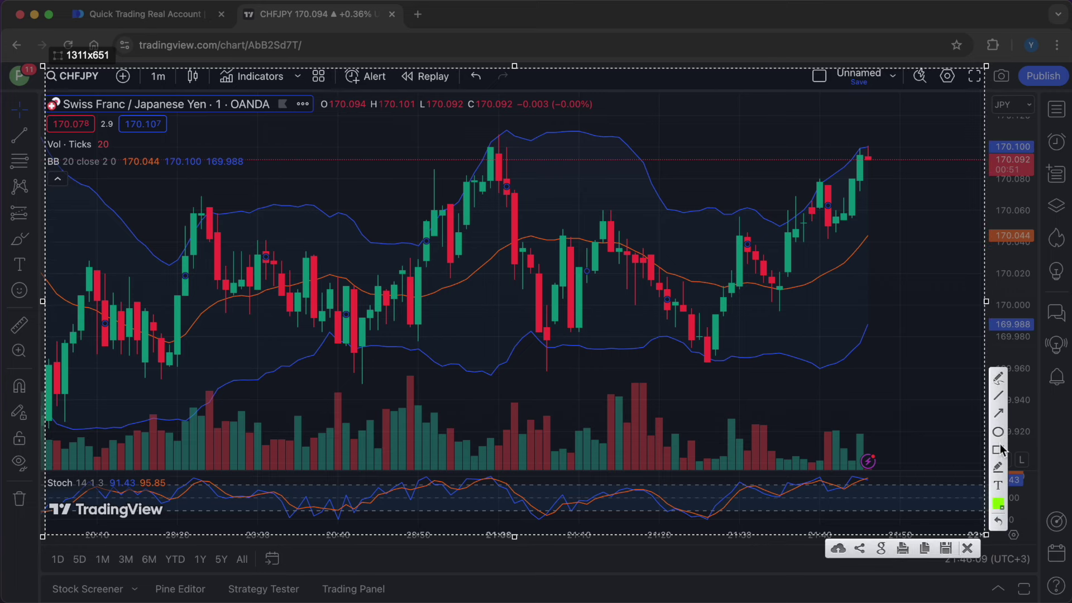
Box the five clusters of volume bars in green on the chart capture
click(827, 426)
drag(872, 470, 872, 470)
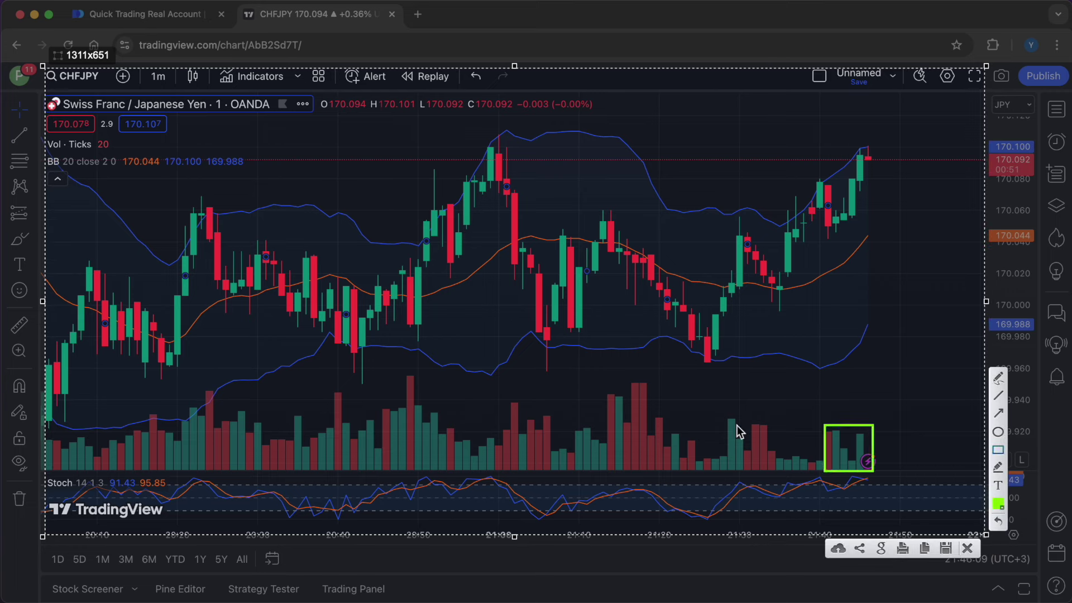
drag(693, 416, 752, 469)
drag(573, 409, 631, 468)
drag(287, 404, 497, 471)
drag(159, 415, 212, 465)
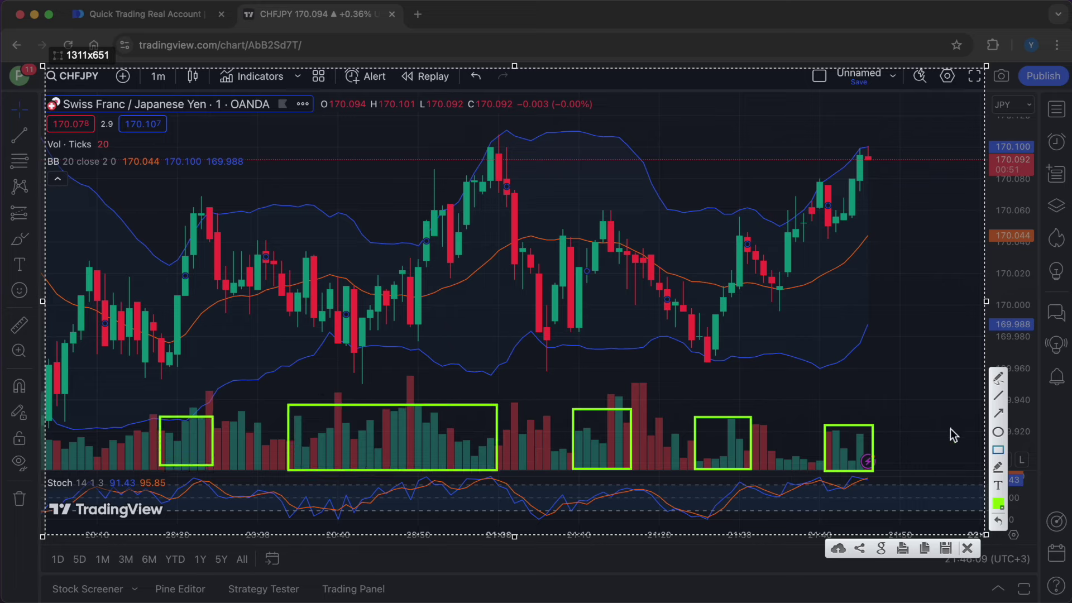
Draw arrows along the price swings to the peak, and outline the rows of lows and highs
mouse_move(77, 263)
mouse_down()
mouse_move(259, 159)
mouse_move(349, 175)
mouse_move(473, 132)
mouse_move(667, 214)
mouse_up()
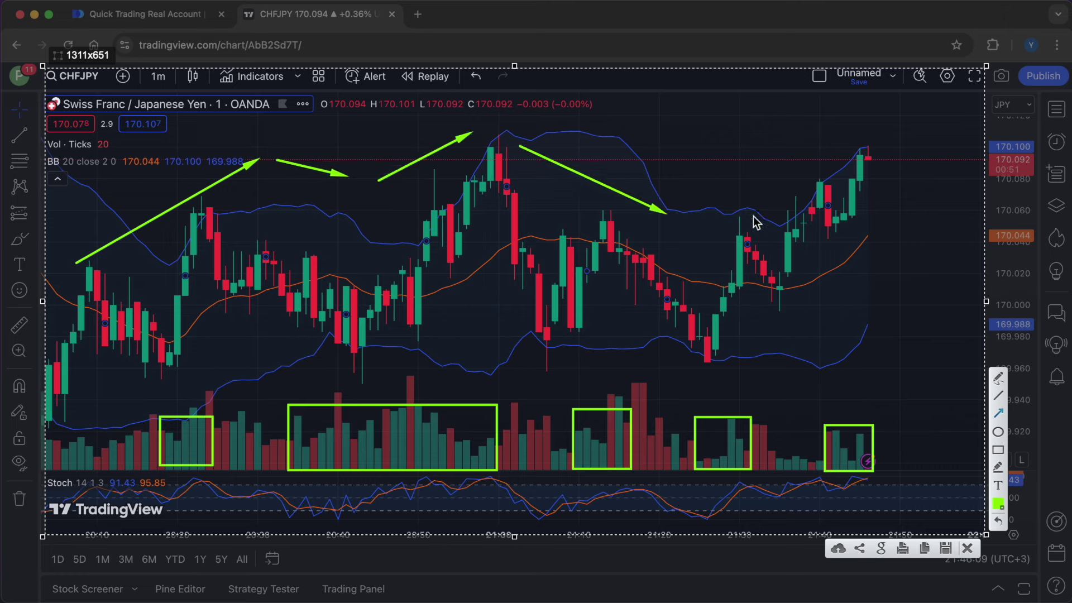
drag(738, 226, 866, 135)
drag(892, 143, 909, 155)
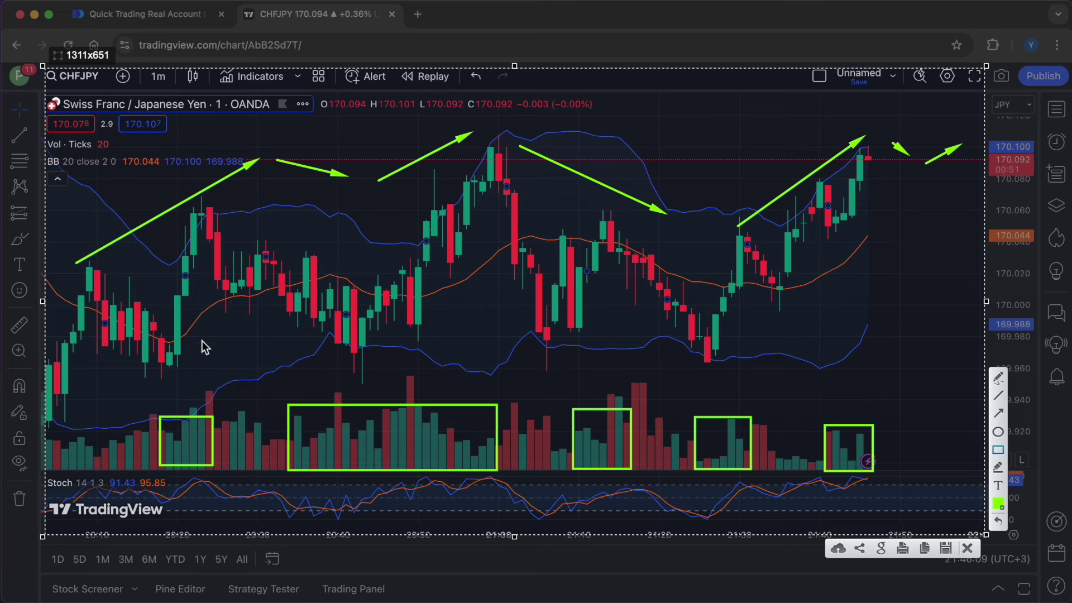
drag(303, 362, 752, 379)
drag(394, 129, 938, 143)
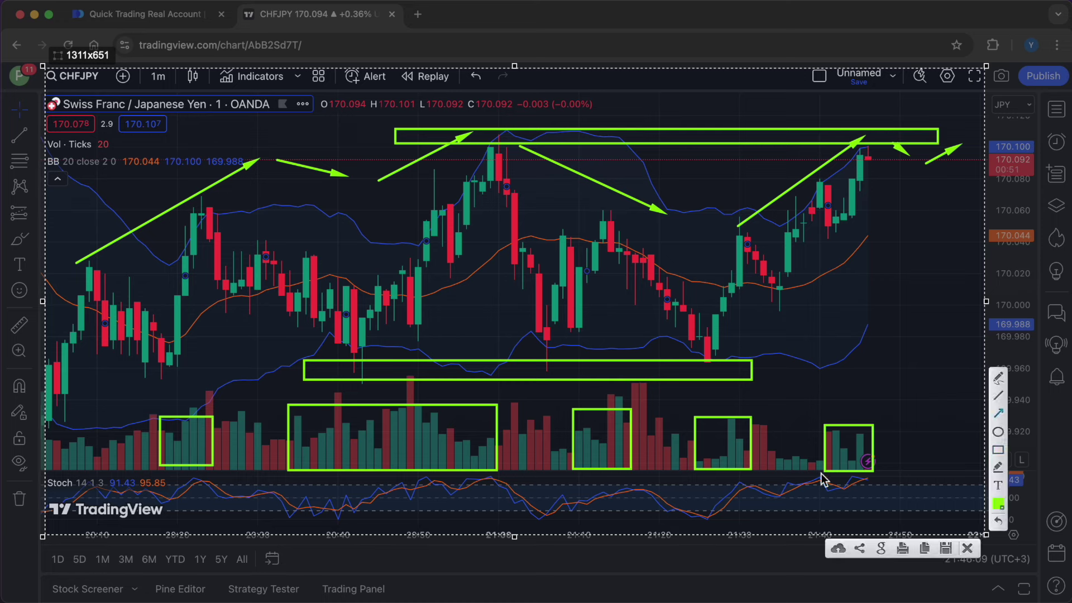
Sketch dip-then-rise arrows in the latest volume box, then discard all the annotations
drag(838, 457, 868, 425)
drag(867, 475, 971, 464)
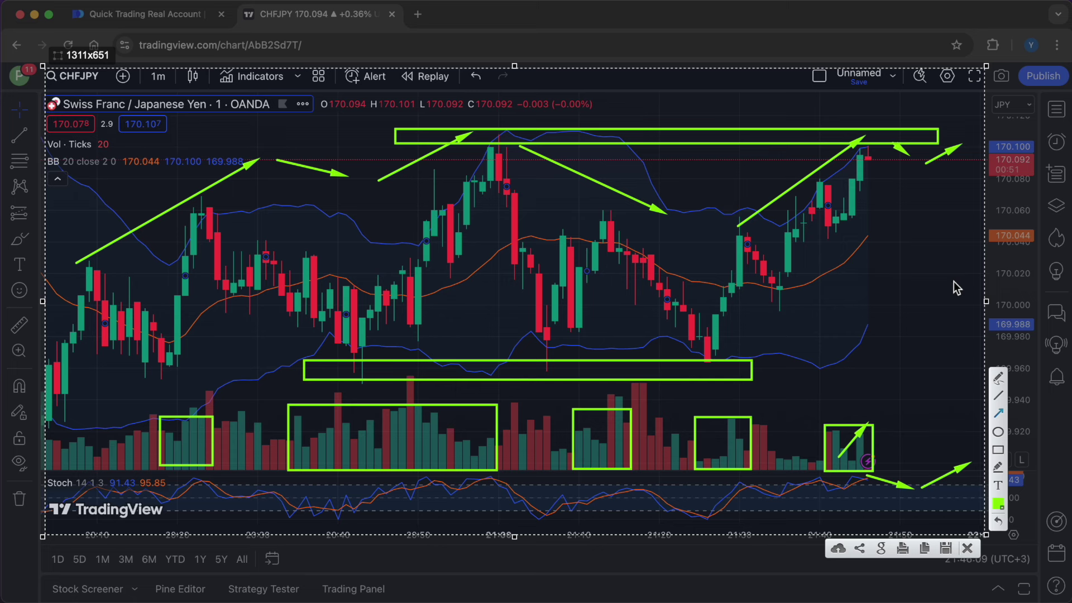
key(Escape)
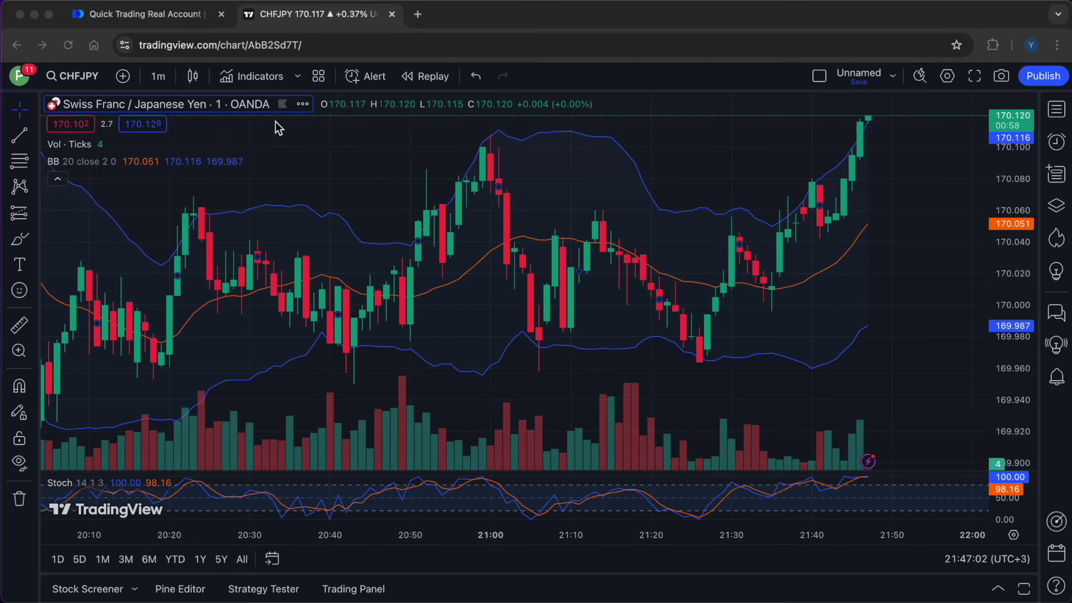
Wait out the $600 CHF/JPY trade to its $1116 payout, briefly checking the MAX_BOT chat
click(182, 19)
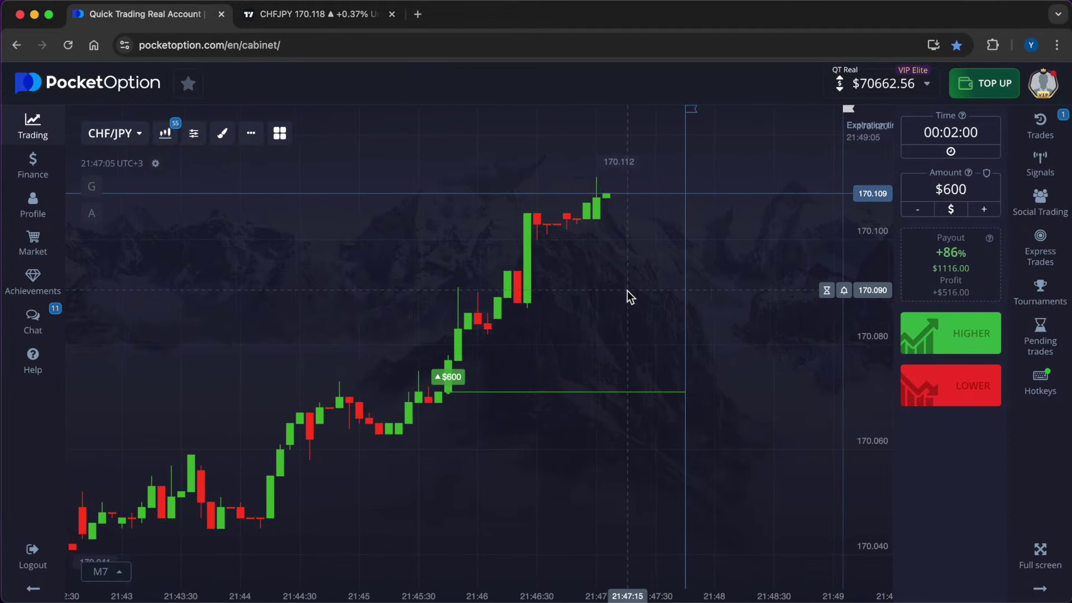
key(super+Tab)
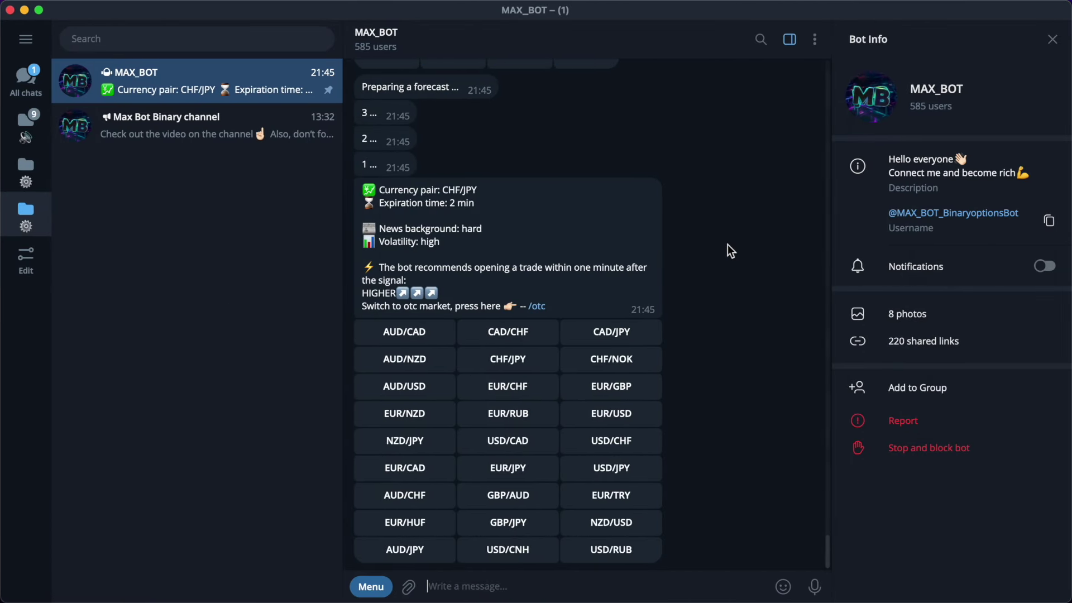
key(ctrl+Left)
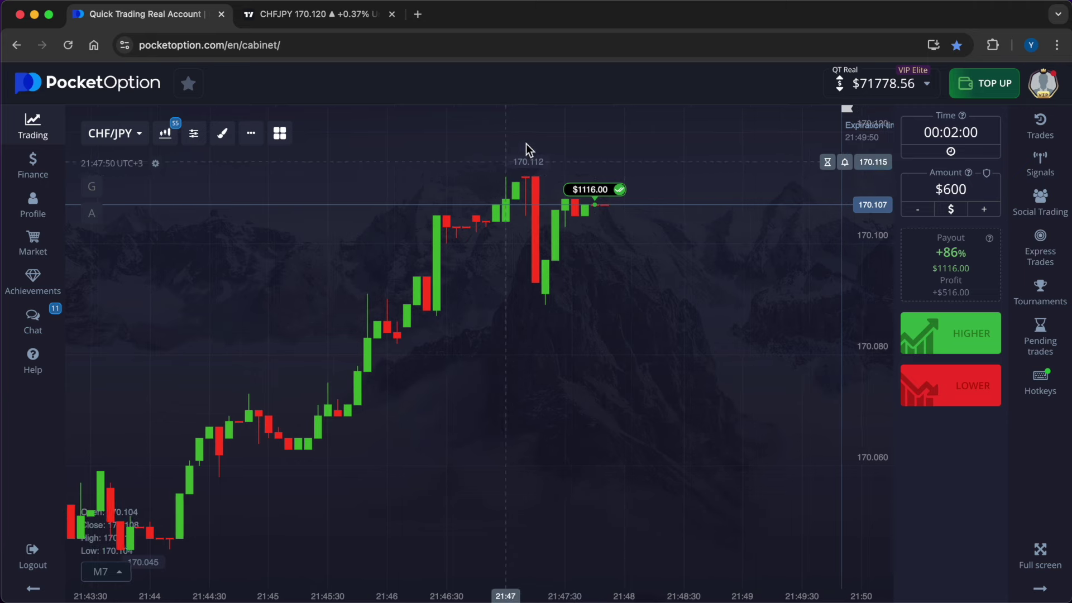
Request a new CHF/JPY signal from MAX_BOT
key(super+Tab)
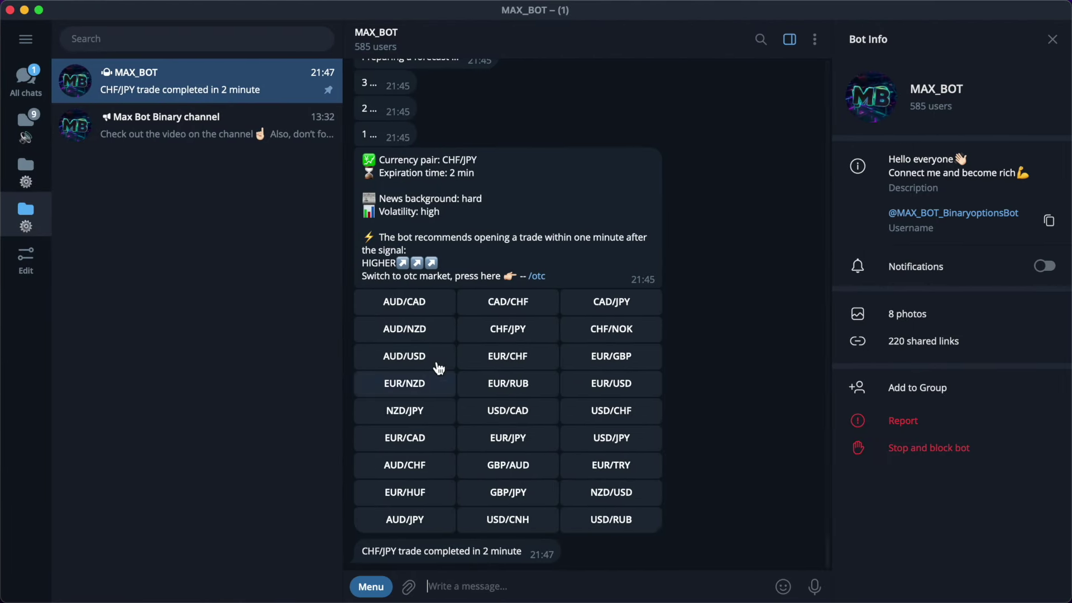
click(540, 330)
key(ctrl+Left)
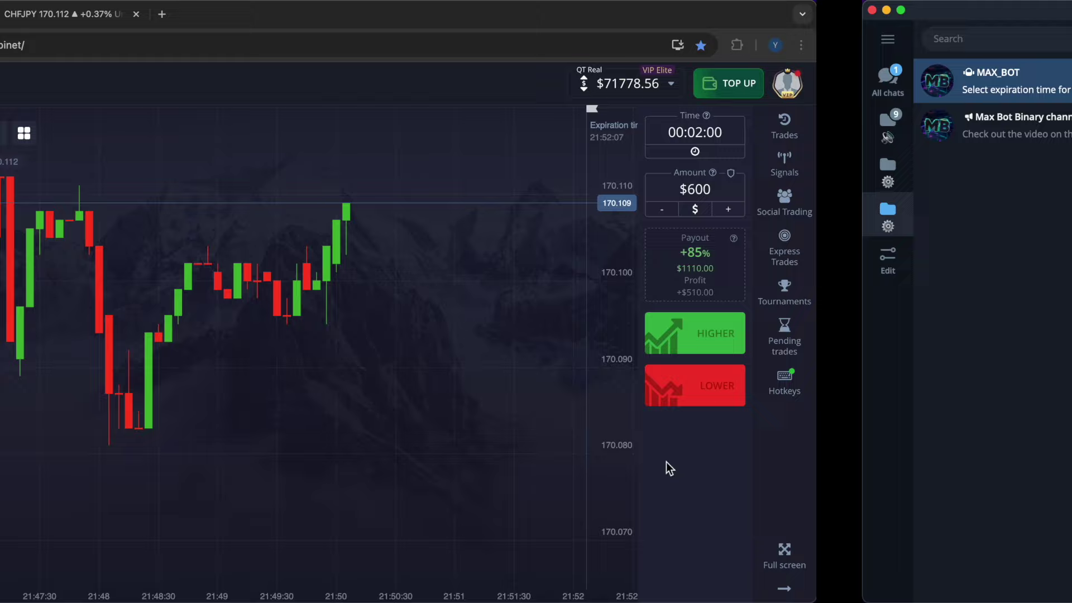
Set the trade to 1 minute and $1200, and choose the 1 min signal expiration
click(951, 132)
click(822, 173)
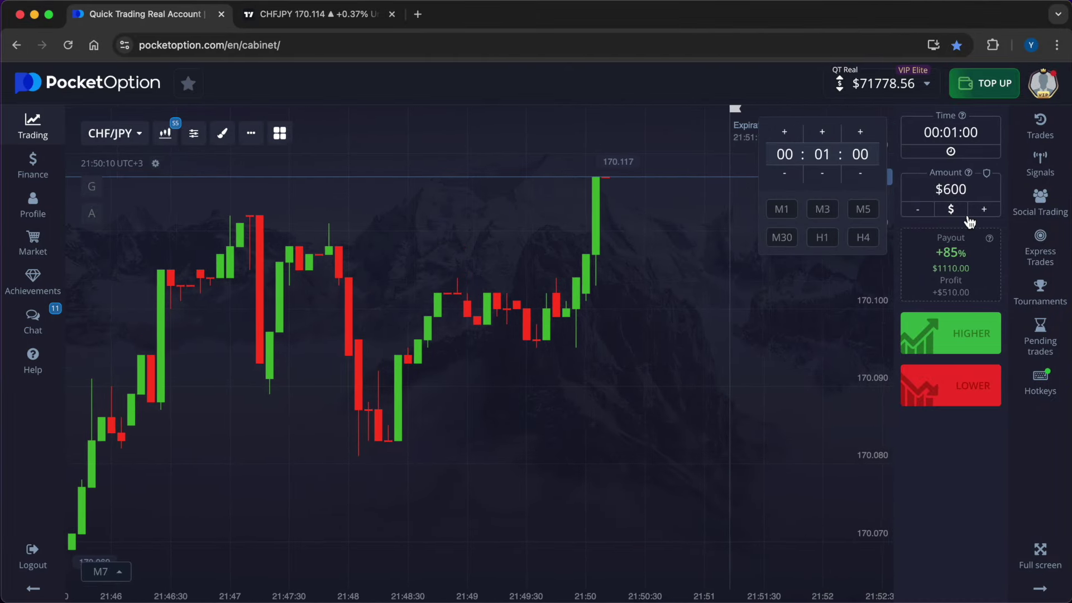
click(951, 189)
click(635, 251)
click(809, 321)
click(809, 321)
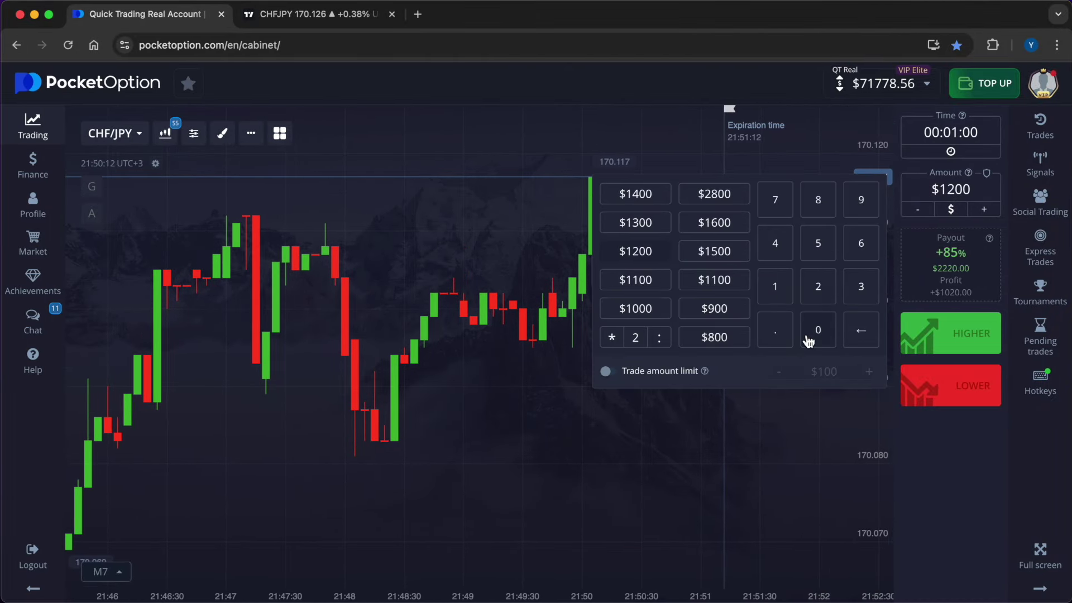
click(949, 479)
key(ctrl+Right)
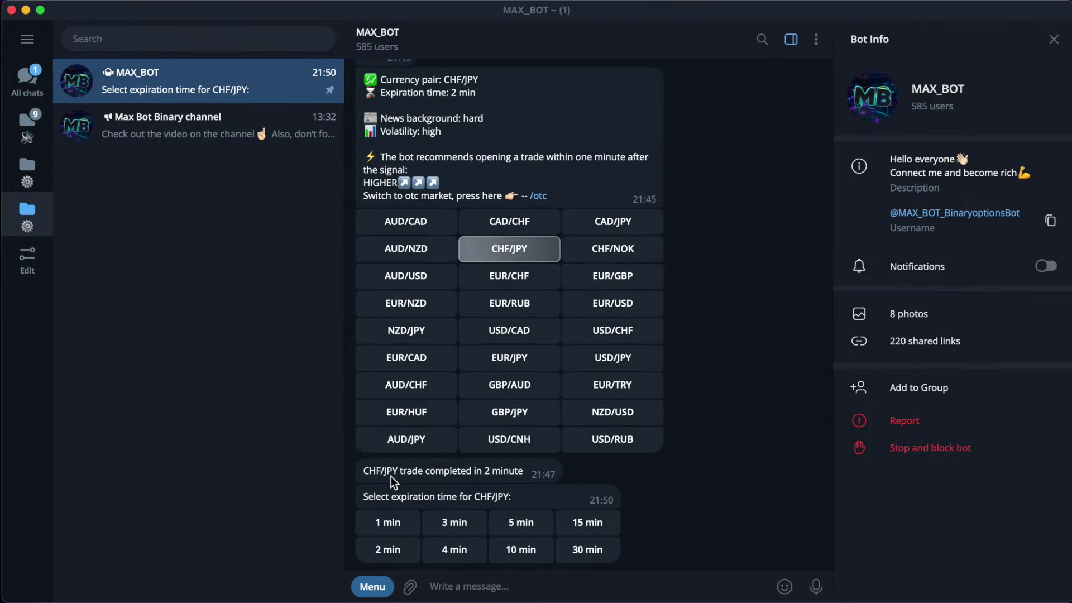
click(385, 522)
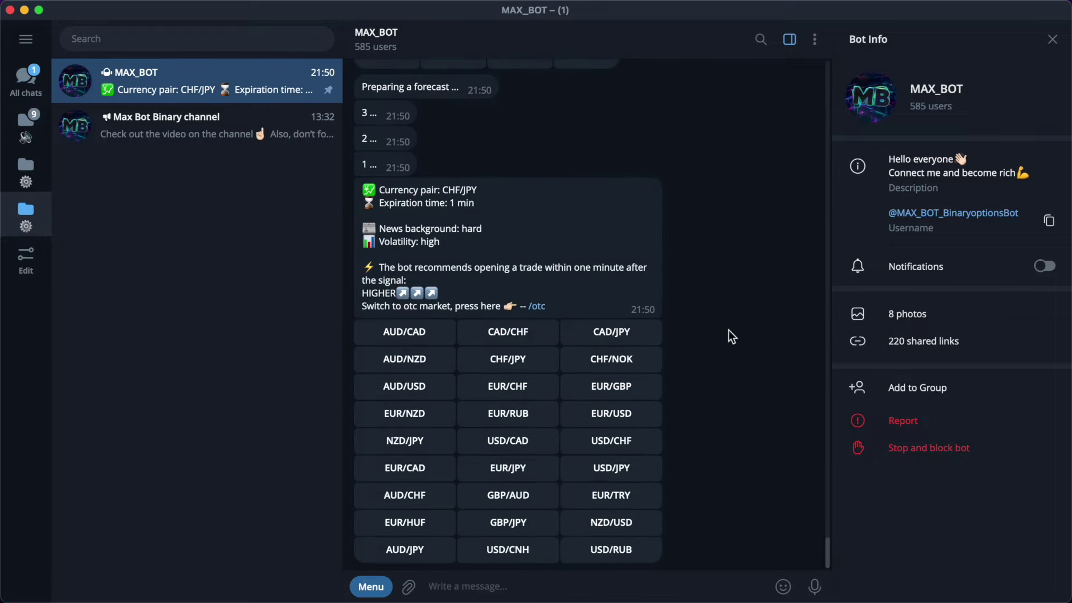
Place the $1200 CHF/JPY HIGHER trade with 1-minute expiry, then return to Telegram
key(ctrl+Left)
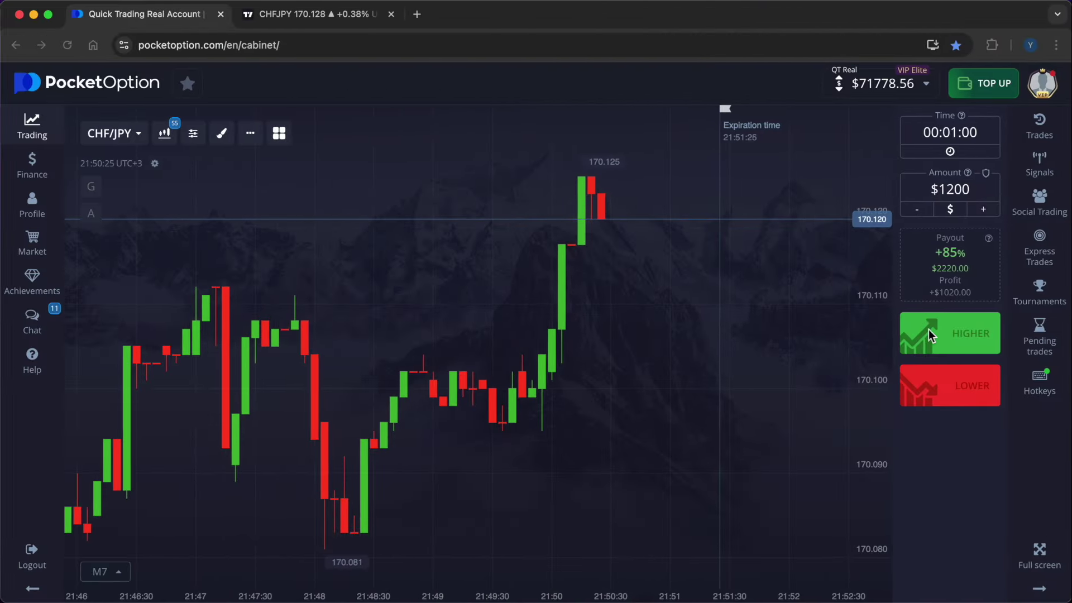
click(929, 329)
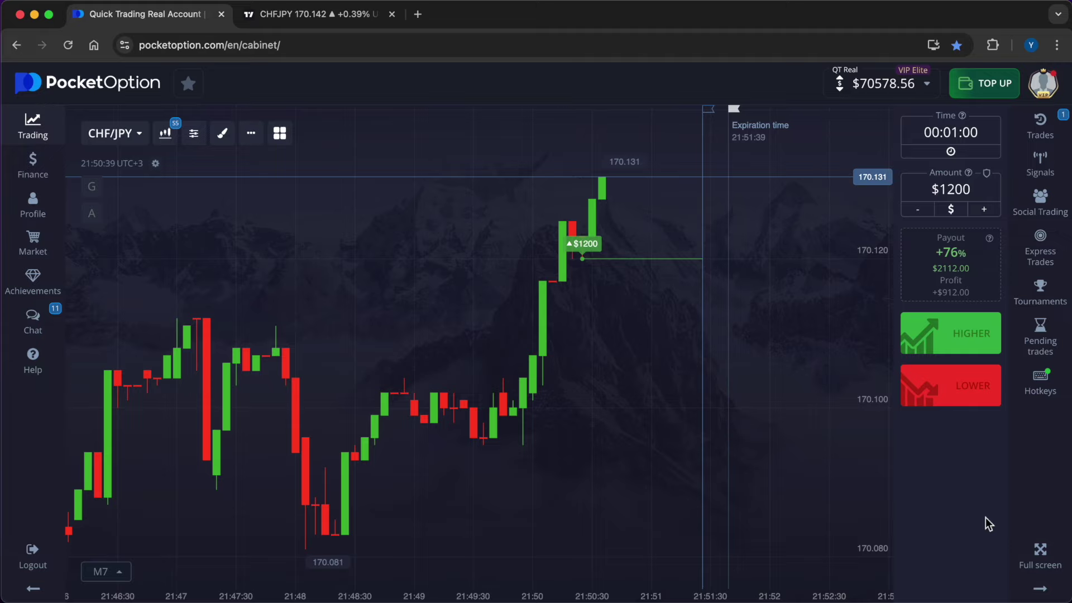
key(ctrl+Right)
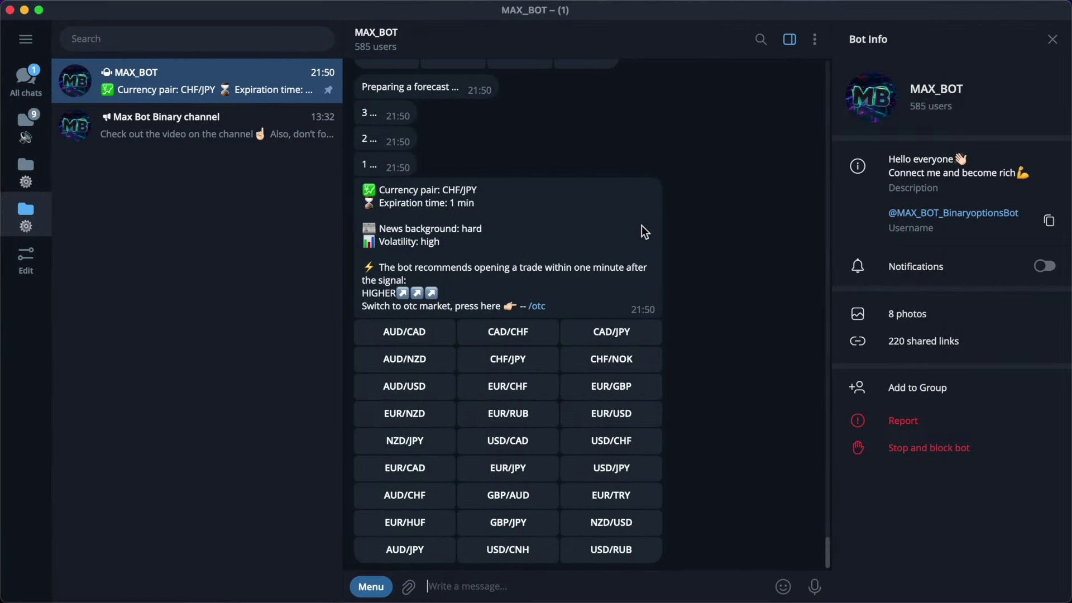
Scroll through MAX_BOT's CHF/JPY messages, then go back to the Pocket Option chart
scroll(642, 225, up, 3)
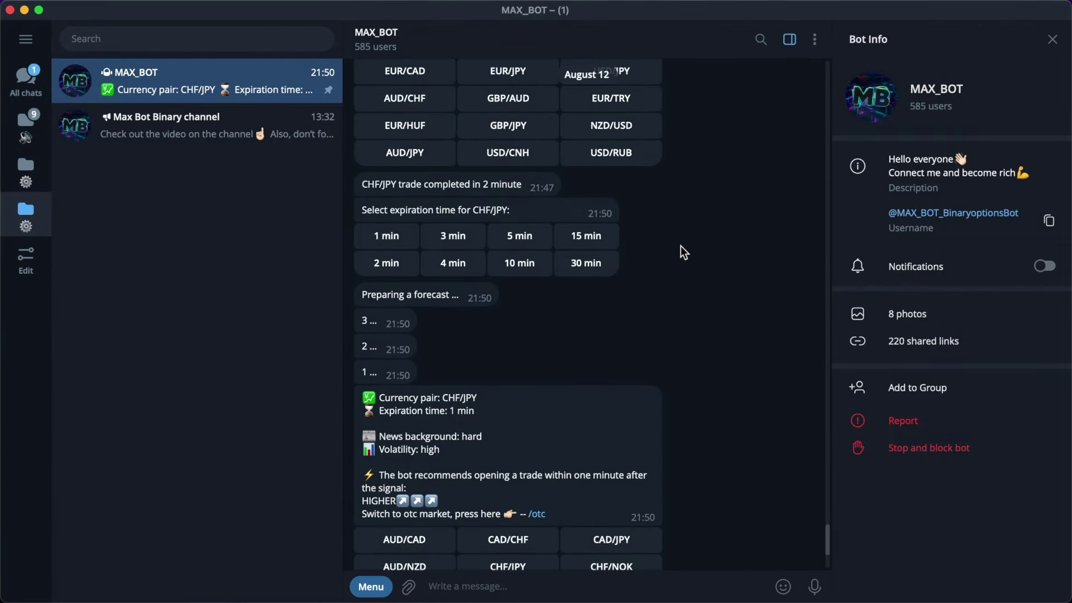
scroll(681, 245, down, 3)
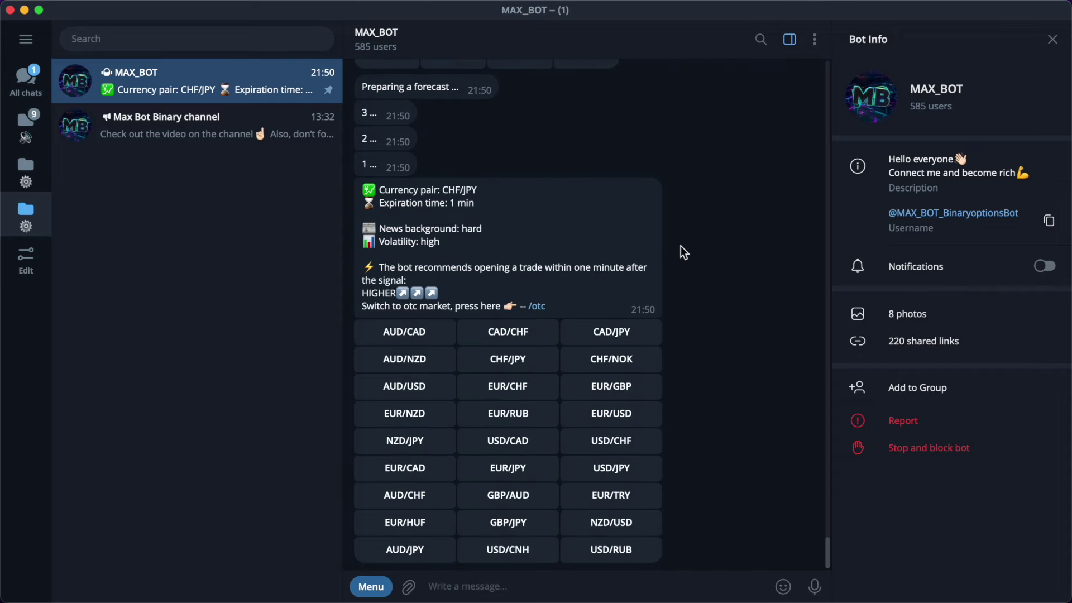
key(ctrl+Left)
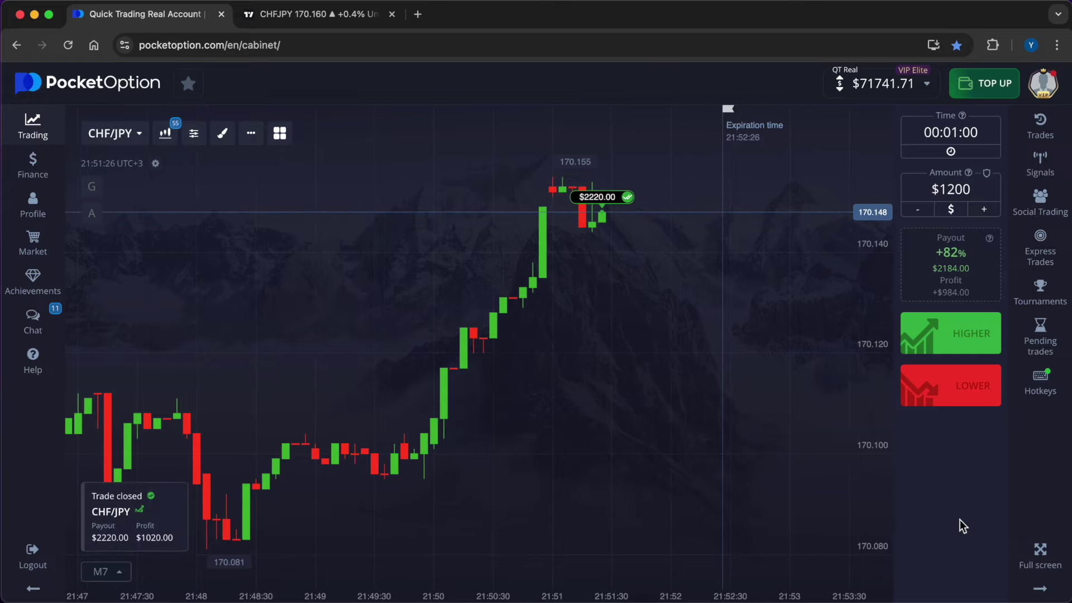
Open the closed trade's $2220.00 profit summary, then dismiss it
click(600, 197)
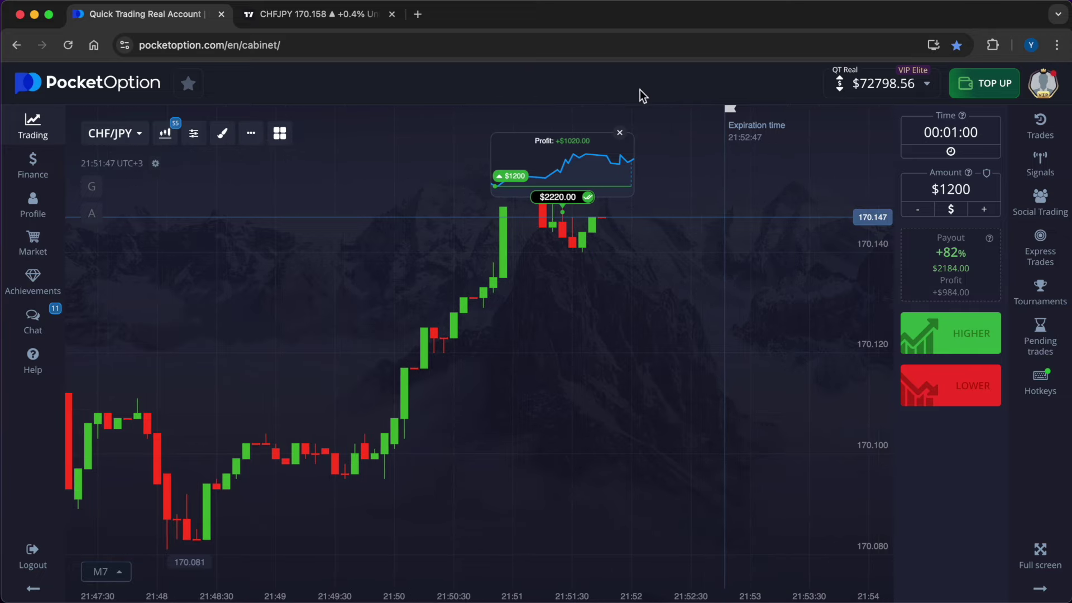
click(620, 133)
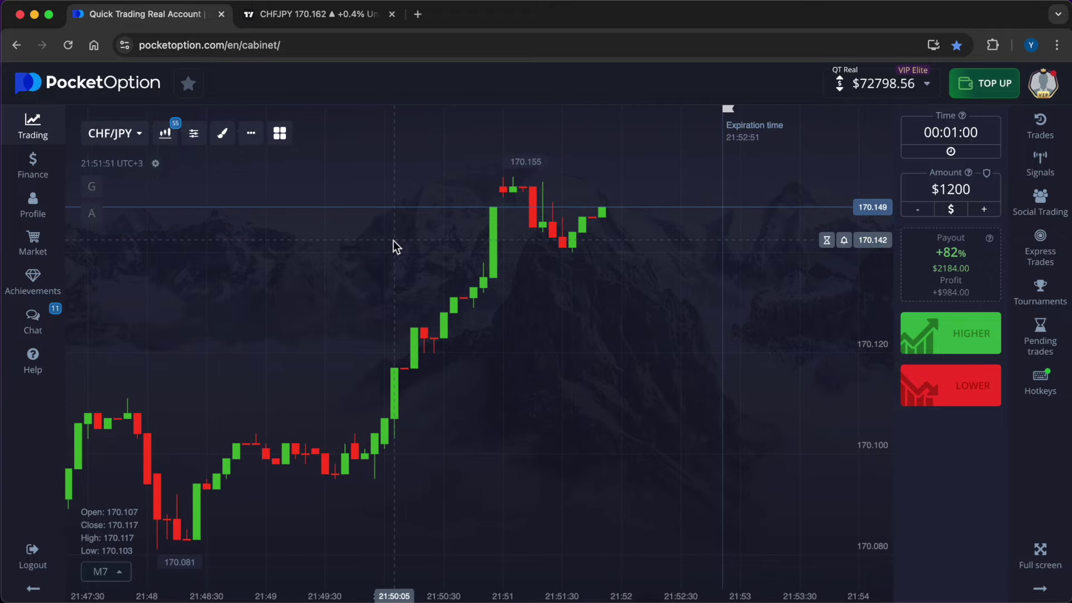